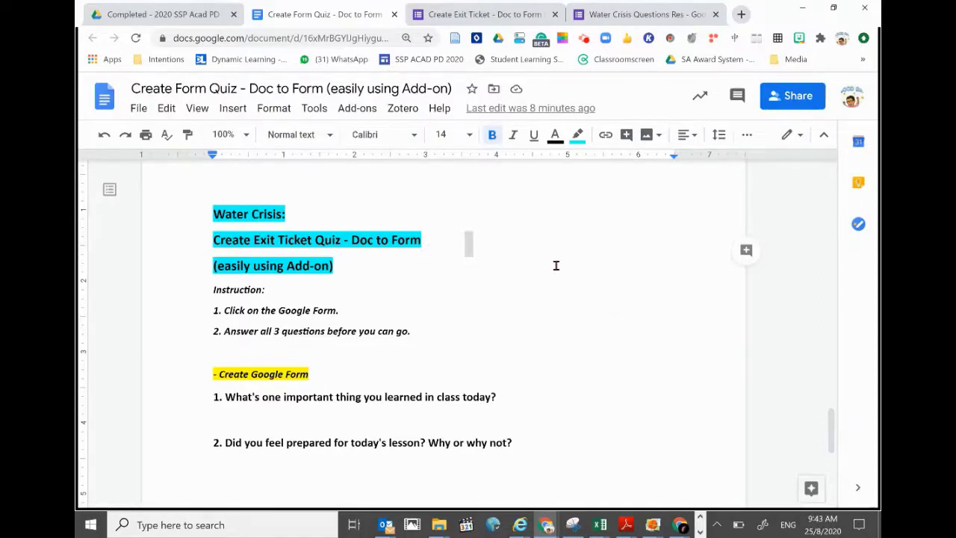
- Look over the Water Crisis Questions Res form and the finished exit ticket form
left_click(680, 13)
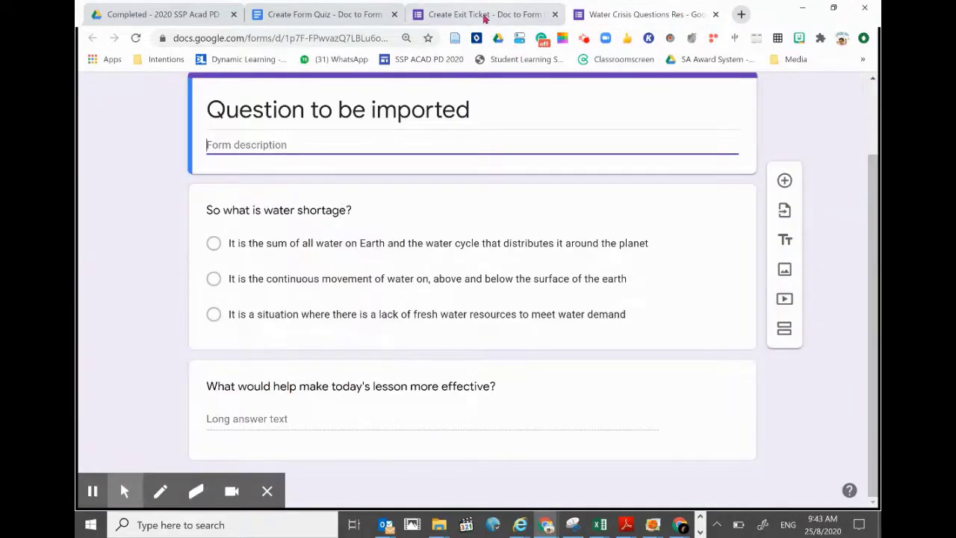
left_click(486, 14)
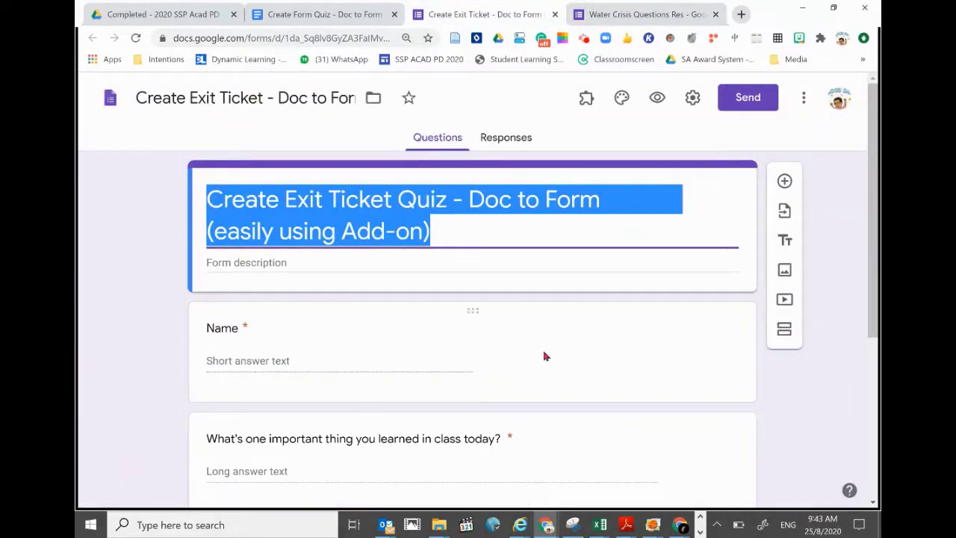
scroll(544, 357, "down", 1)
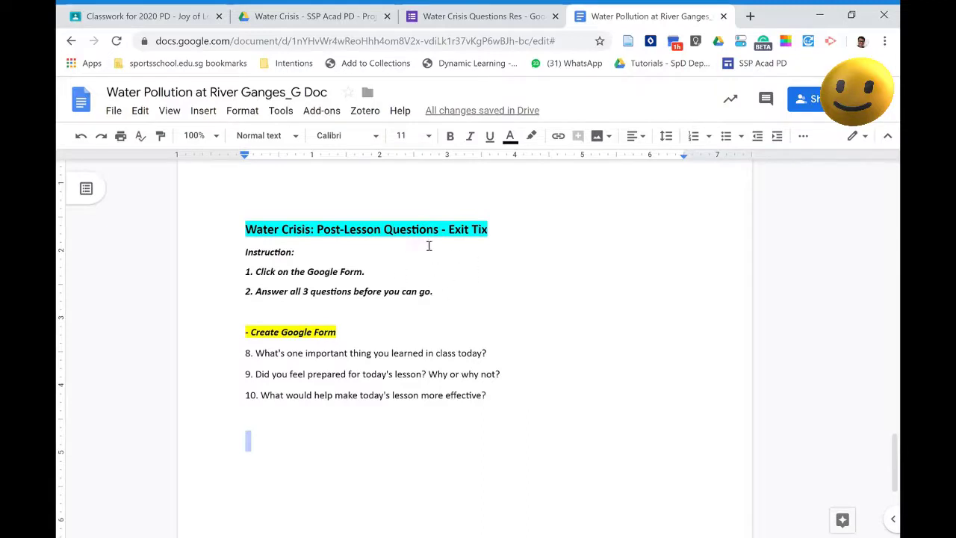
- Look up the Doc To Form add-on in the G Suite Marketplace and view its details page
left_click(328, 112)
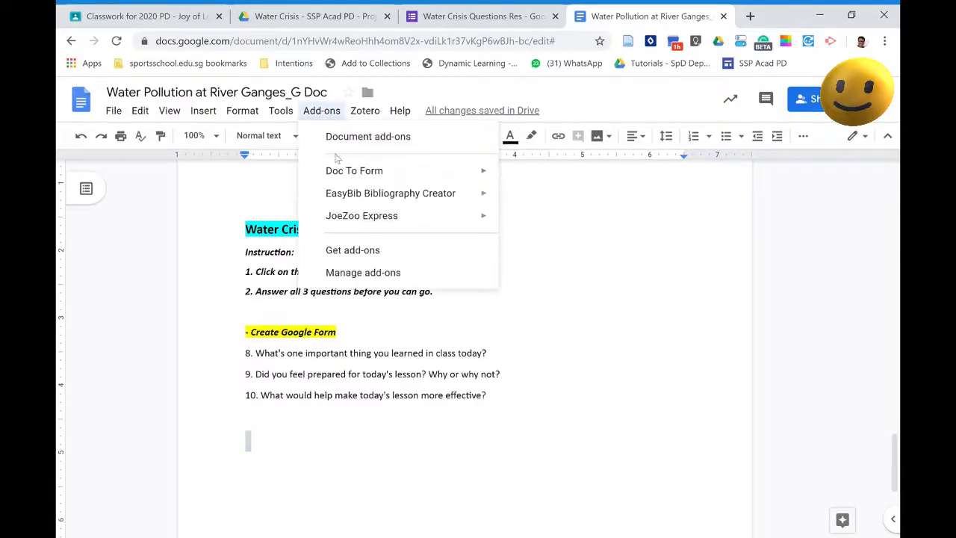
mouse_move(352, 177)
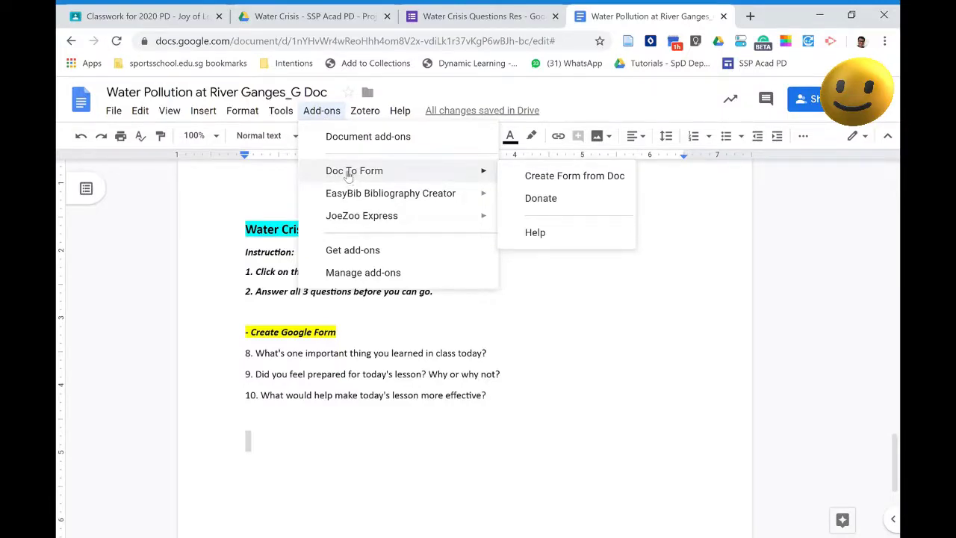
left_click(359, 254)
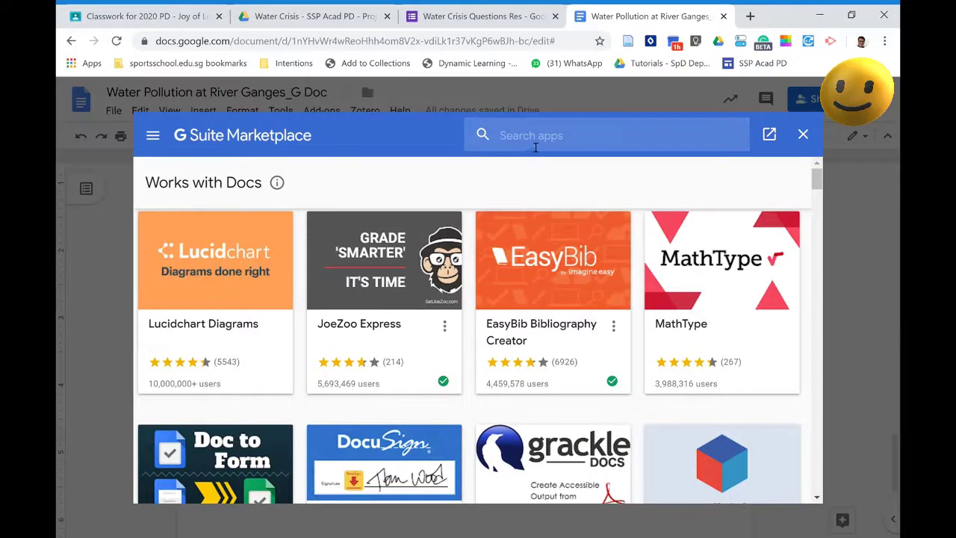
left_click(539, 145)
type("doc to f")
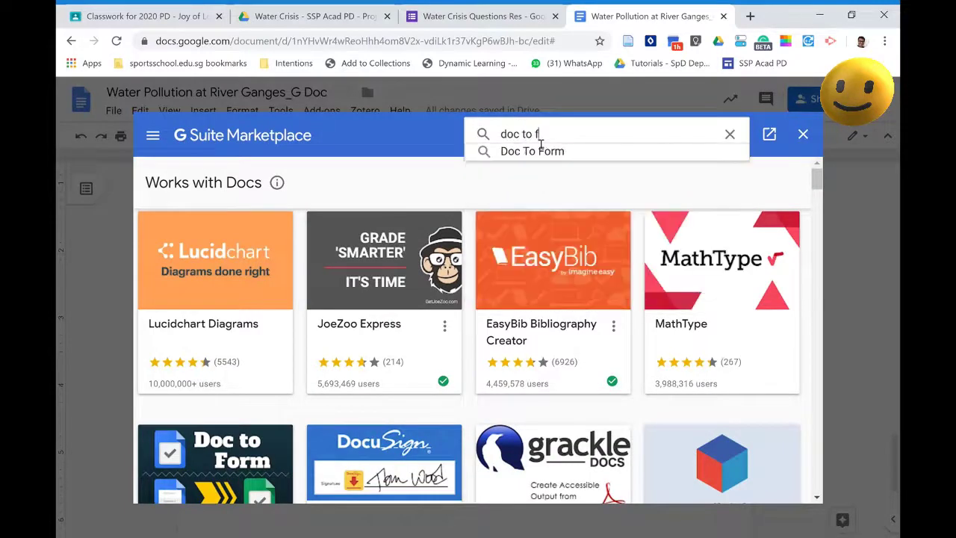
type("orm")
left_click(545, 152)
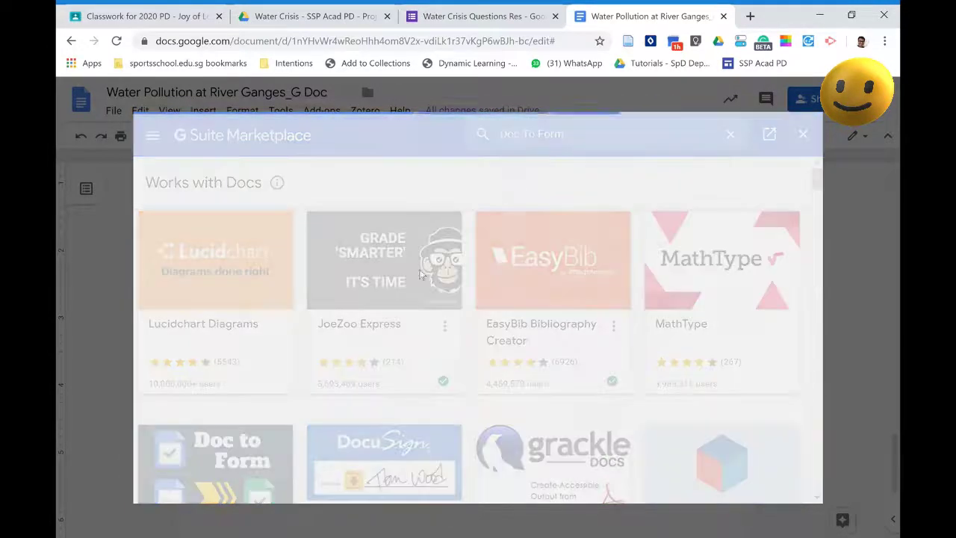
left_click(240, 291)
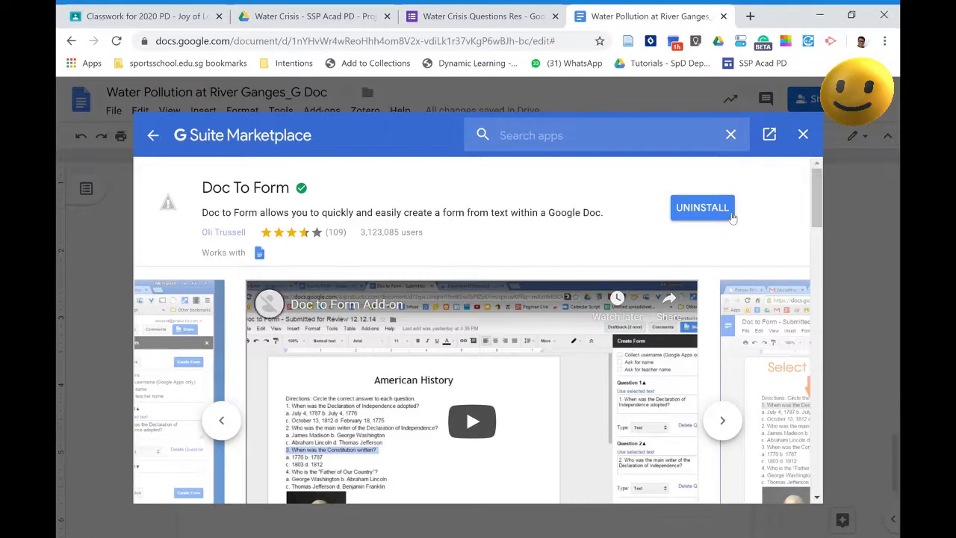
left_click(803, 134)
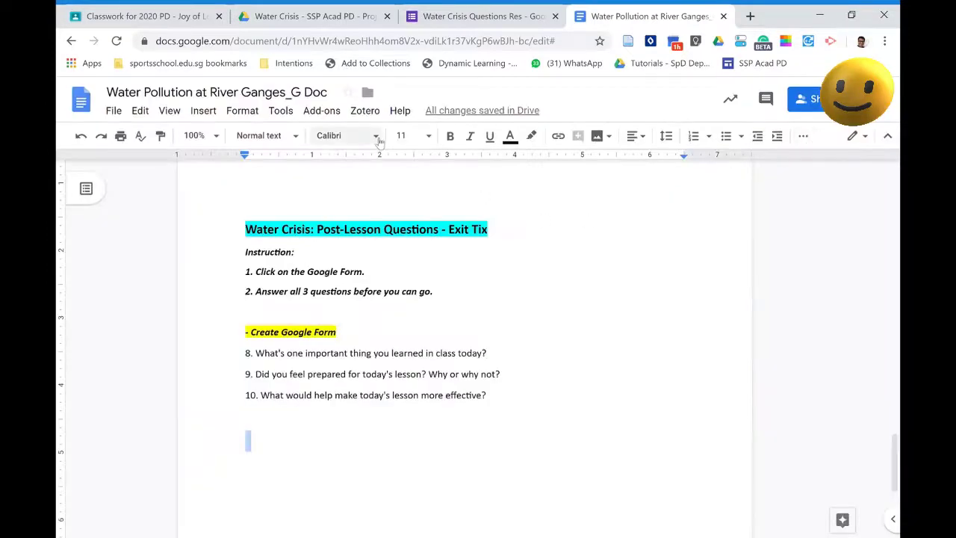
- Start creating a form from the document with the Doc To Form add-on and have it ask for the respondent's name
left_click(320, 112)
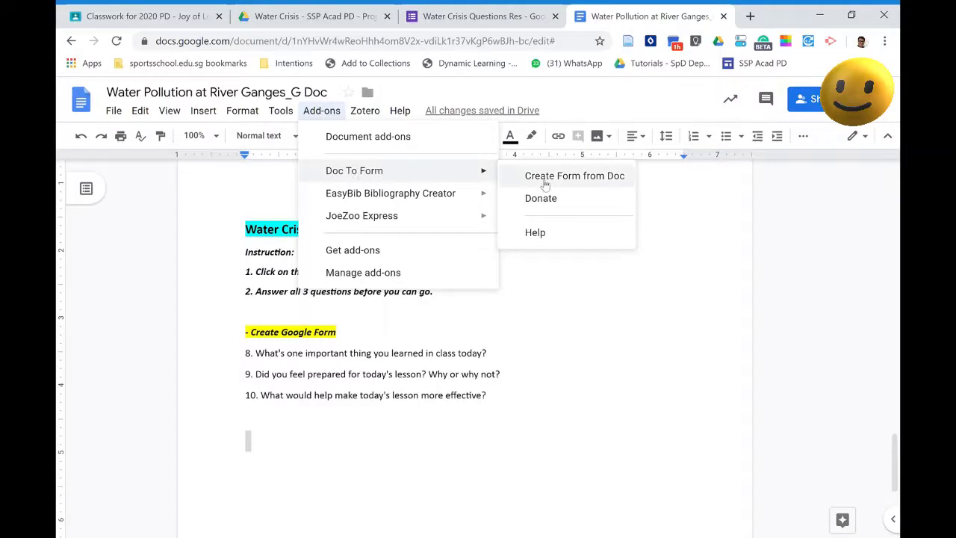
left_click(553, 176)
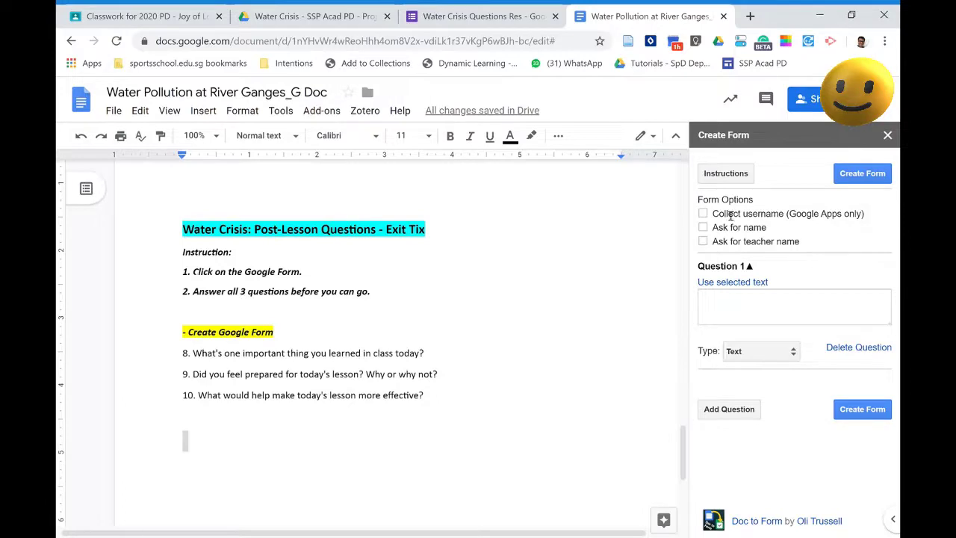
left_click(703, 228)
- Use the document text "What's one important thing you learned in class today?" as Question 1 with the Paragraph type
left_click(731, 303)
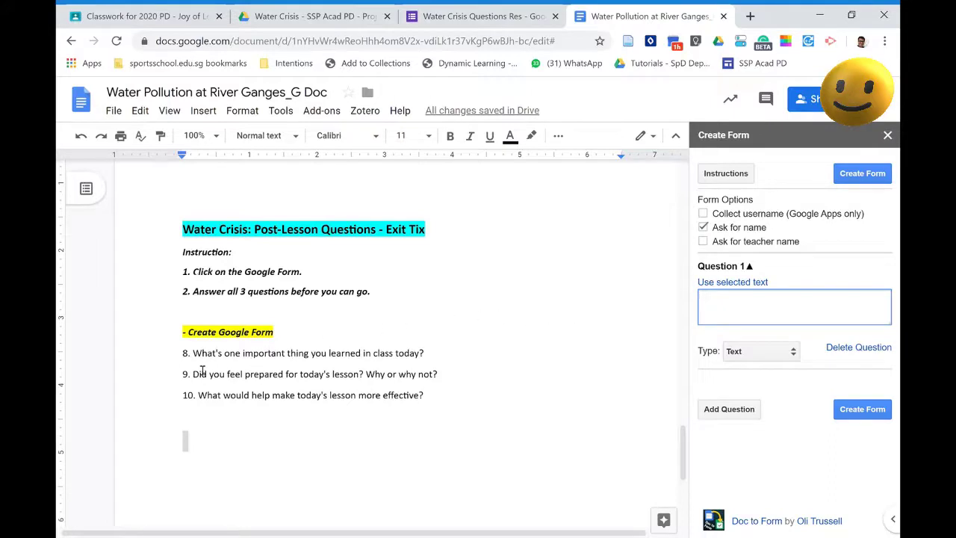
left_click_drag(194, 357, 428, 365)
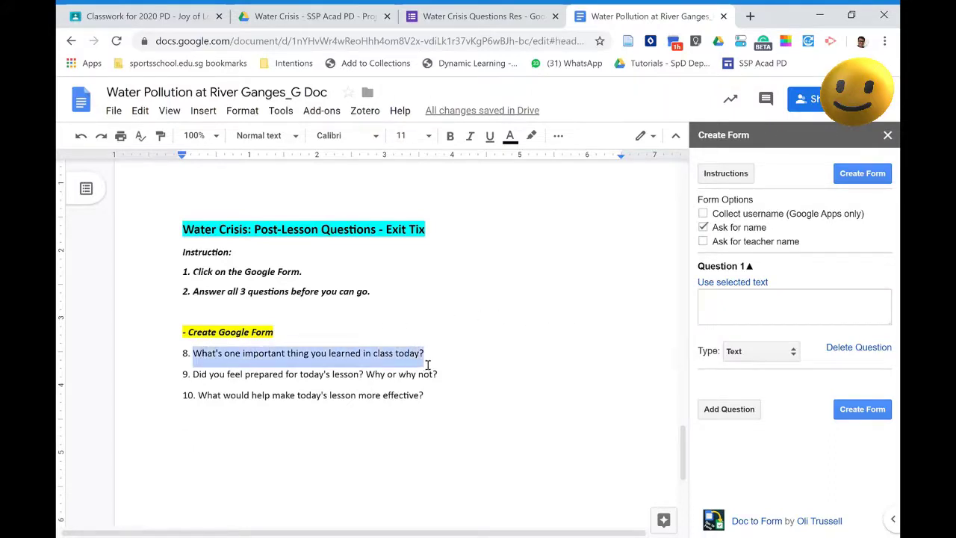
left_click(738, 284)
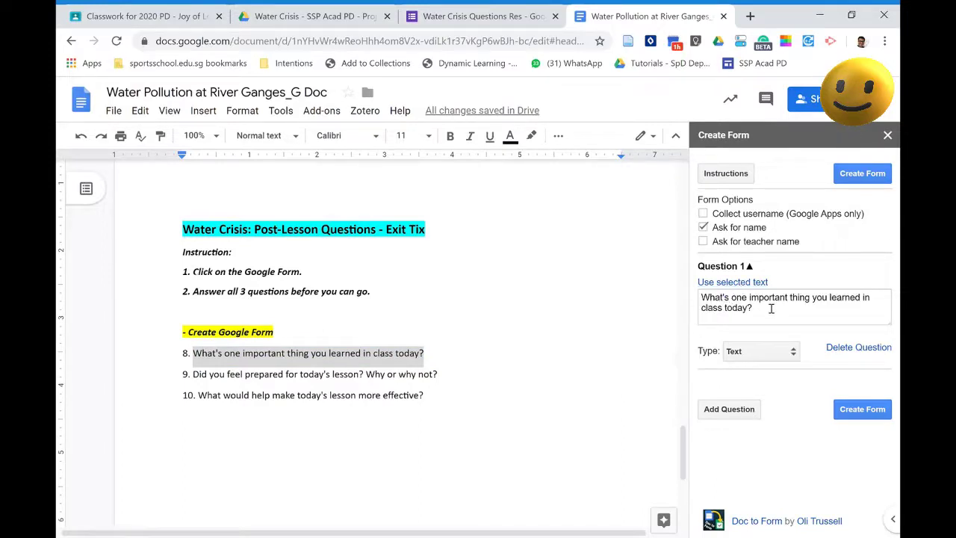
left_click(794, 356)
key("Down")
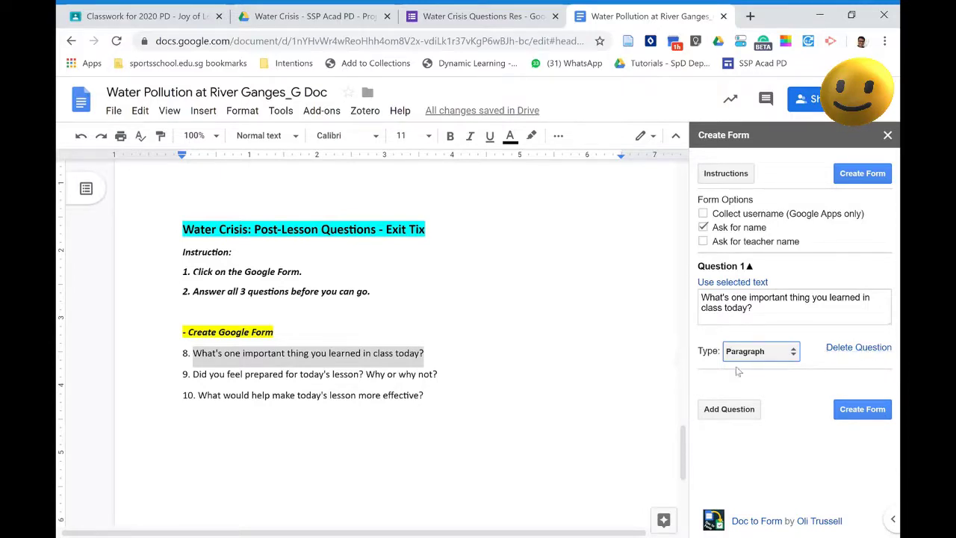
- Add Question 2 from the document text "Did you feel prepared for today's lesson? Why or why not?" with the Paragraph type
left_click(746, 411)
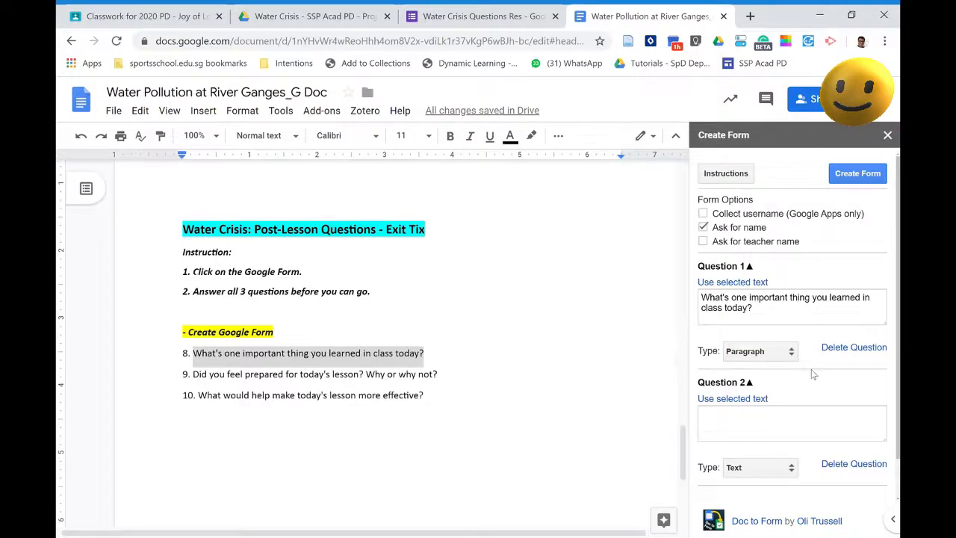
scroll(813, 373, "down", 2)
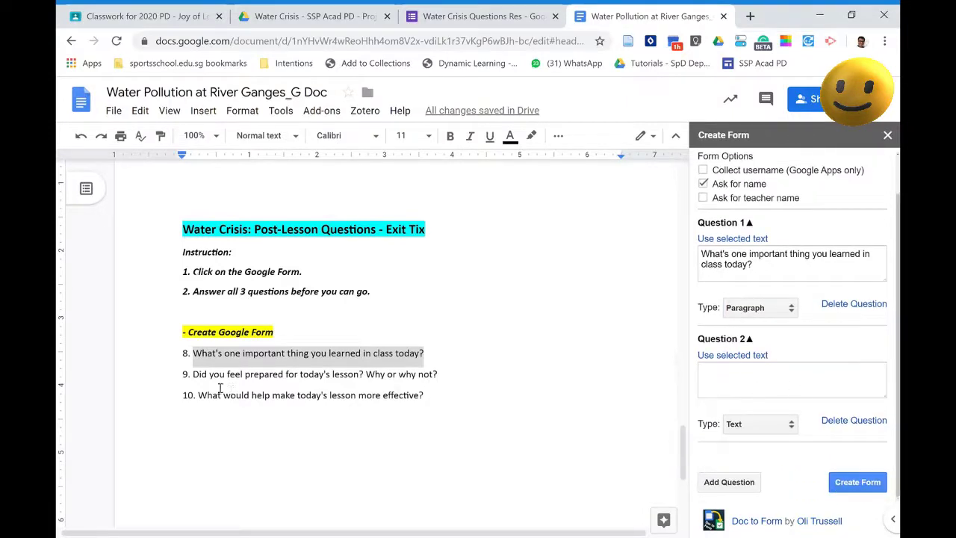
left_click_drag(192, 376, 446, 381)
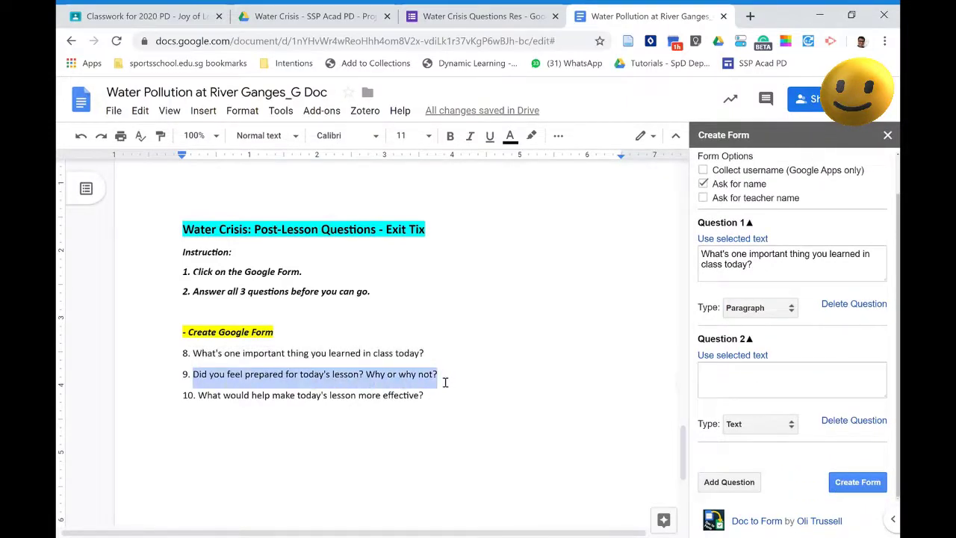
left_click(740, 359)
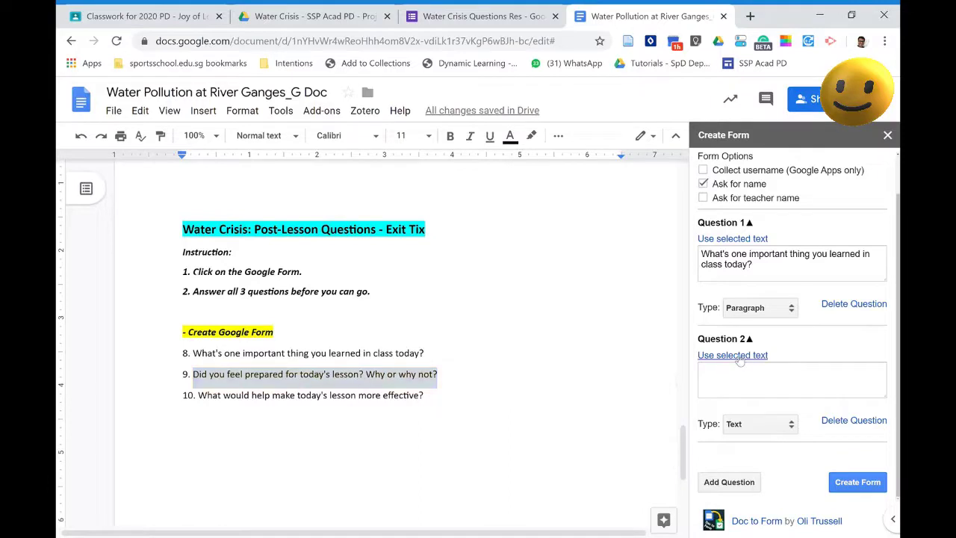
left_click(792, 425)
left_click(761, 296)
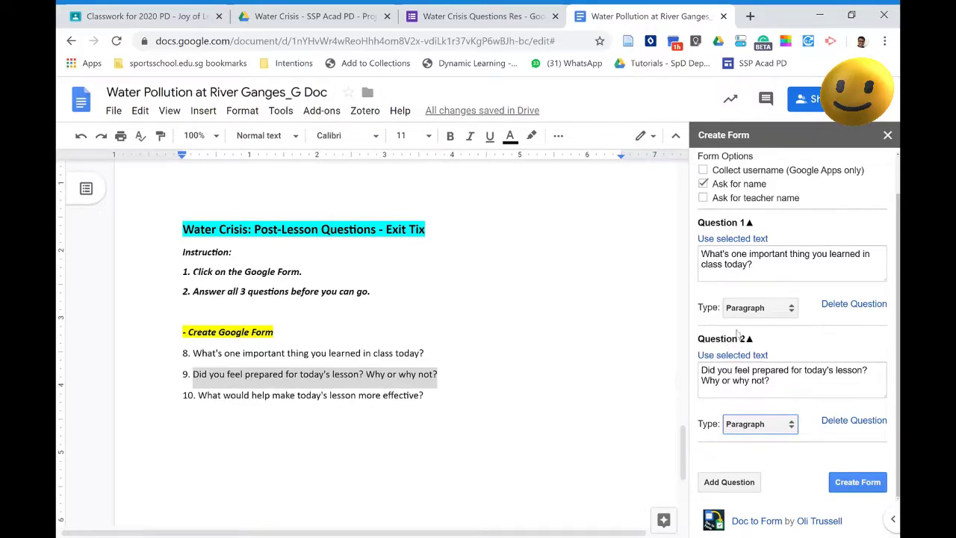
- Generate the form from the two questions and open it for viewing
left_click(857, 484)
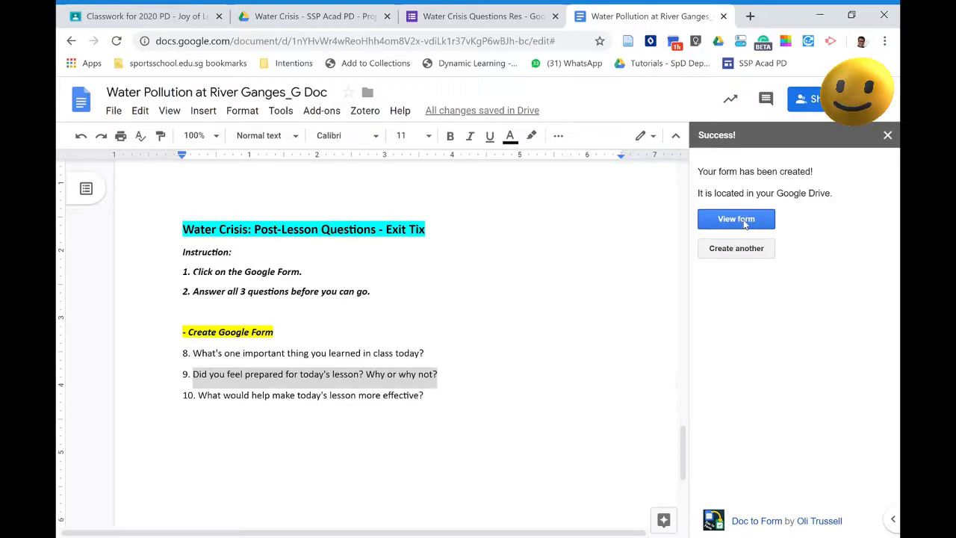
left_click(744, 222)
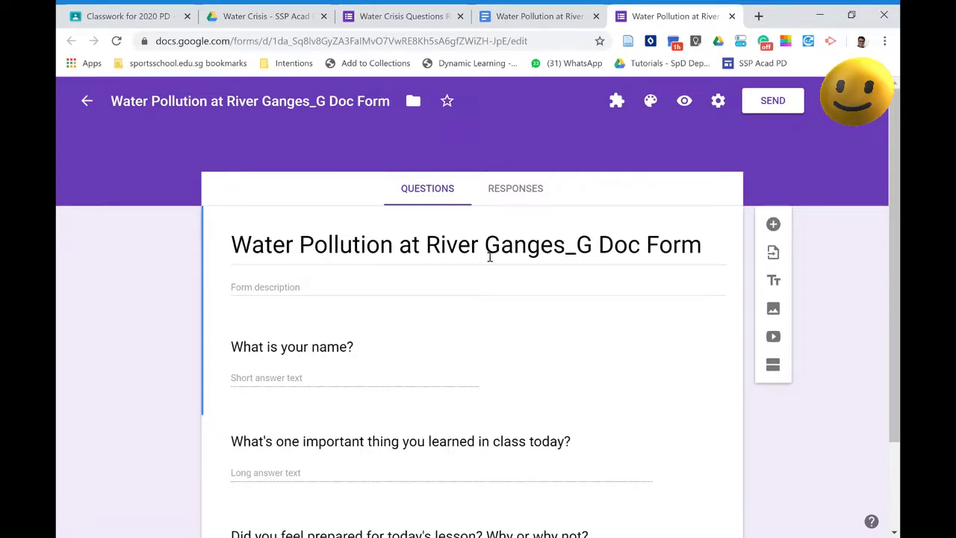
- Move the form to SSP Acad PD - Proj JOLS > Mini-Sharing Lesson > HU > Water Crisis in the shared drives, accepting the ownership transfer
left_click(418, 107)
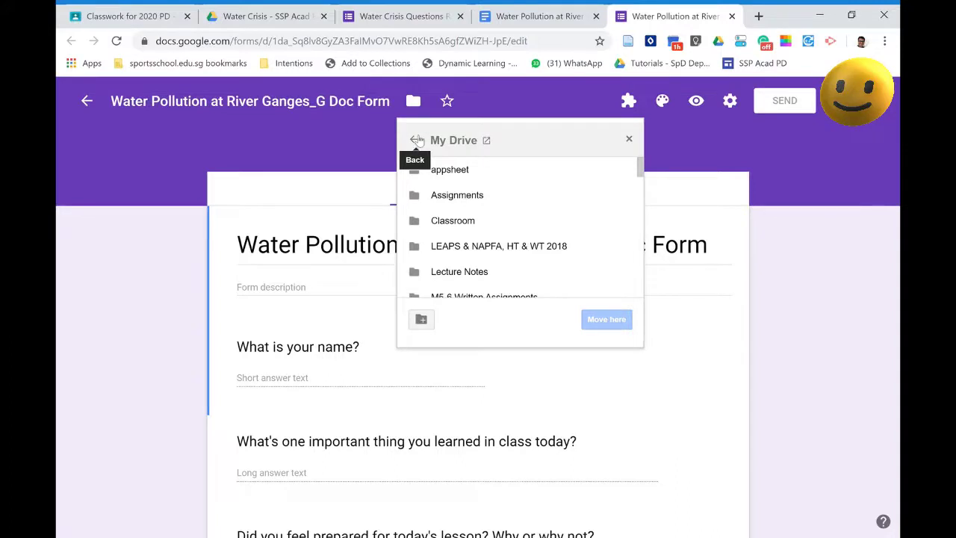
left_click(416, 141)
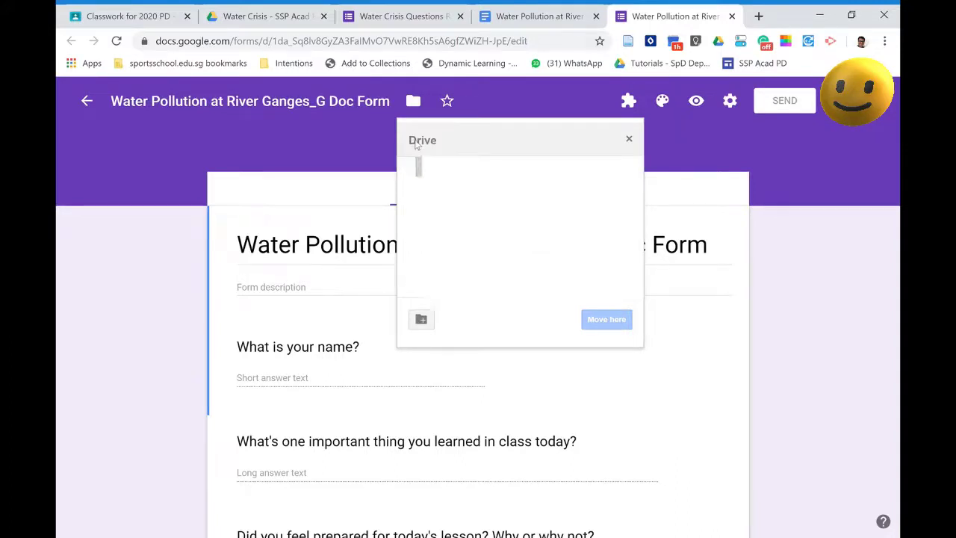
left_click(460, 197)
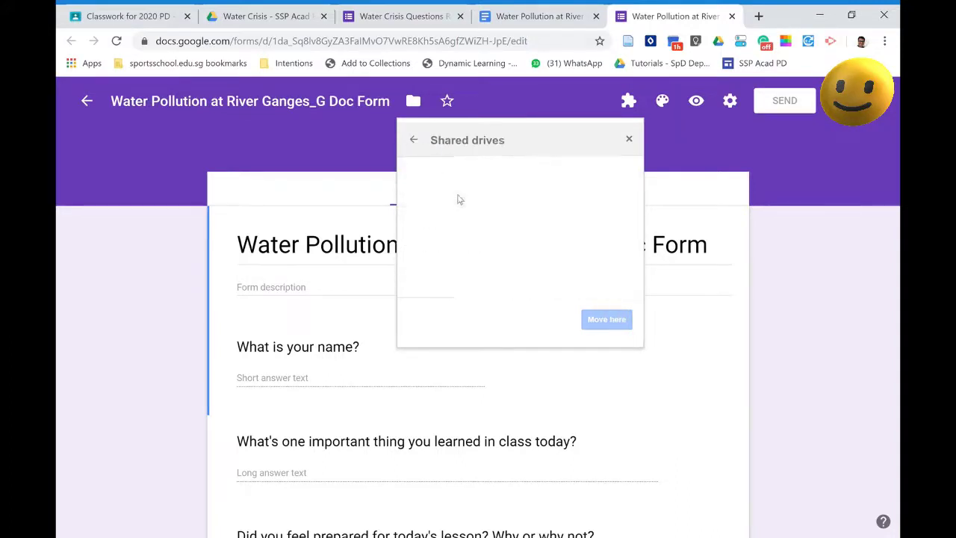
scroll(493, 213, "down", 2)
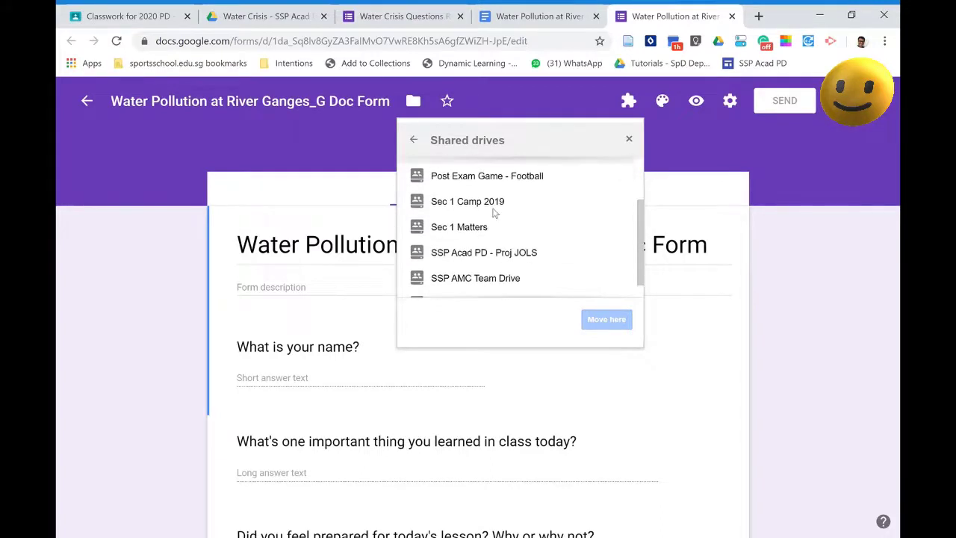
left_click(498, 252)
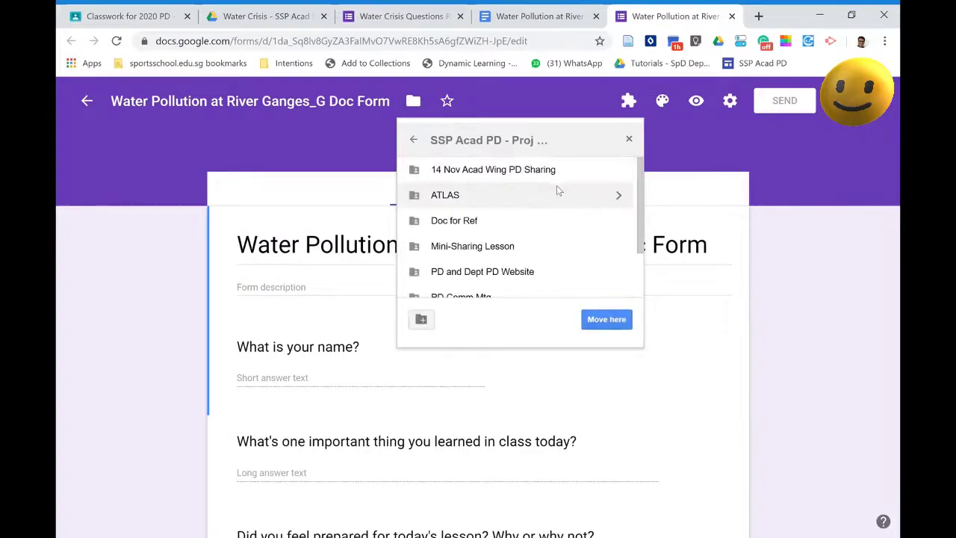
scroll(513, 254, "down", 2)
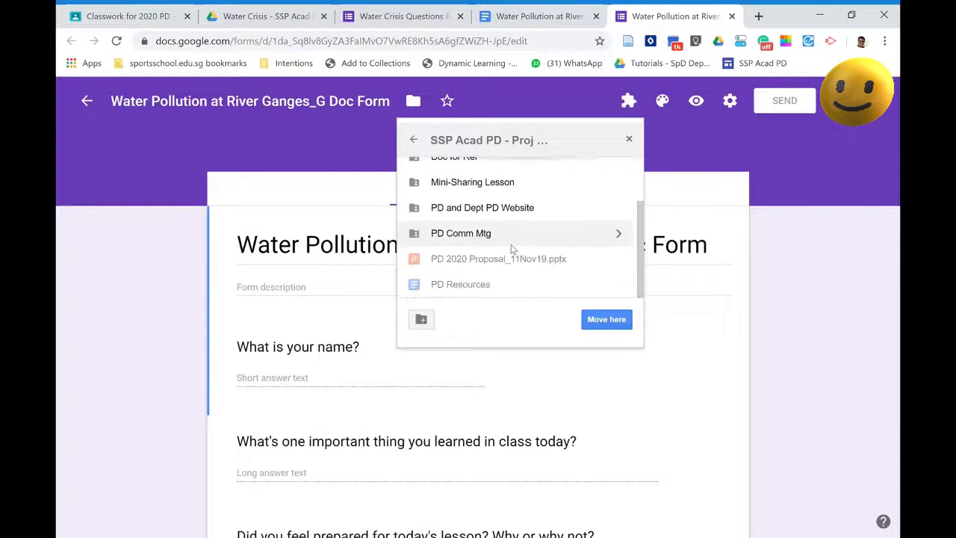
left_click(493, 182)
left_click(454, 172)
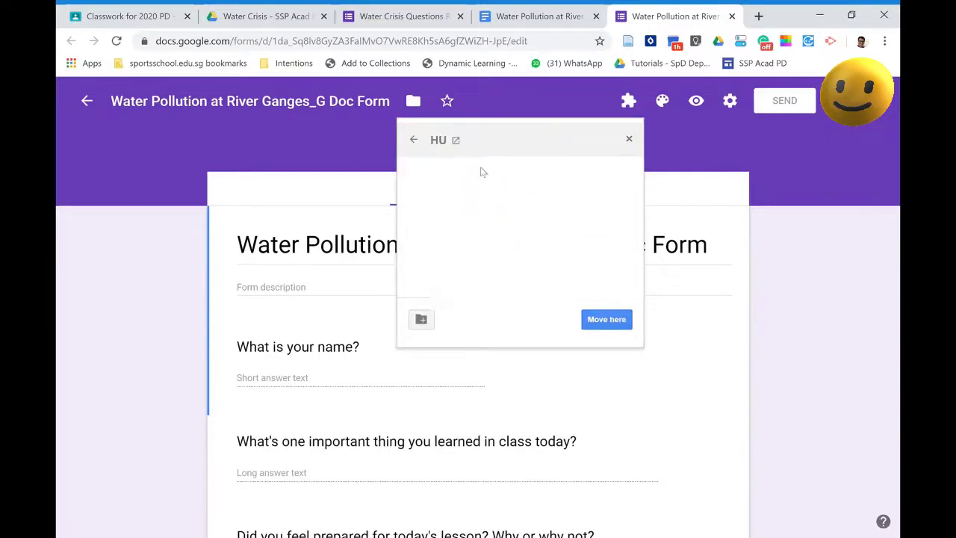
left_click(454, 174)
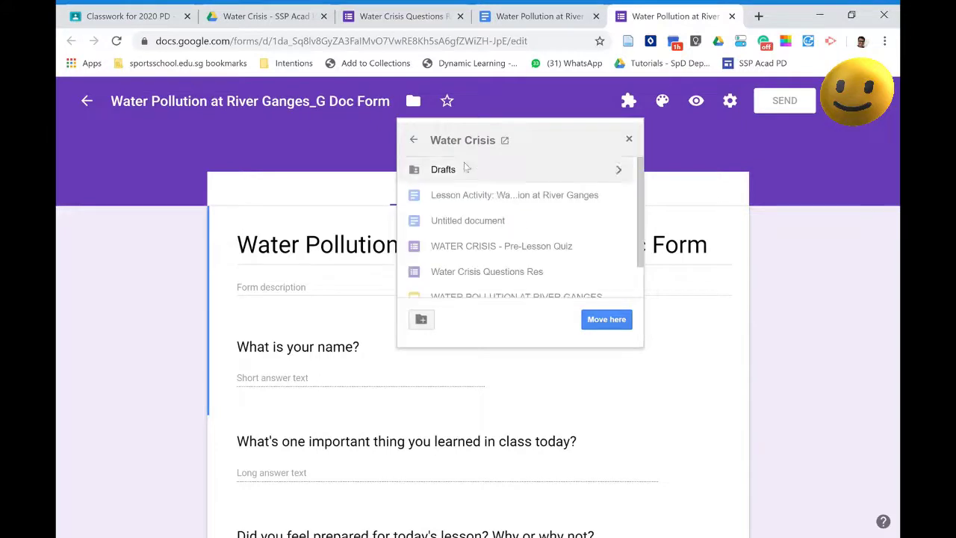
left_click(608, 323)
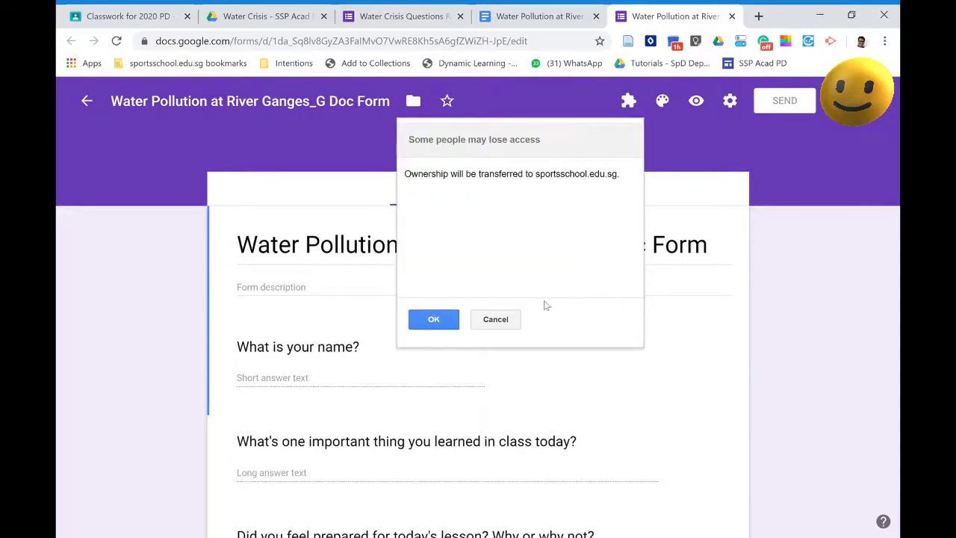
left_click(429, 327)
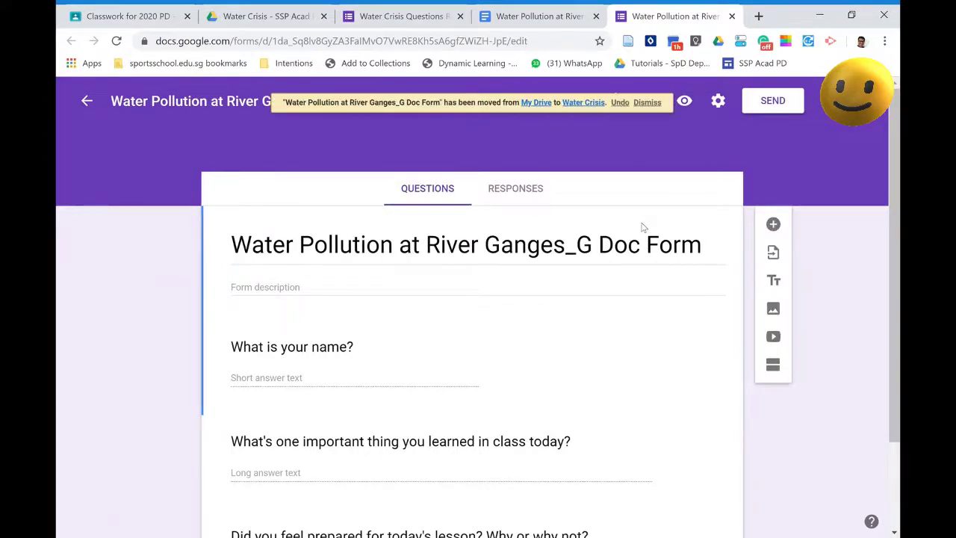
- Switch to the Water Crisis folder in Google Drive and refresh it to check for the moved form
left_click(262, 16)
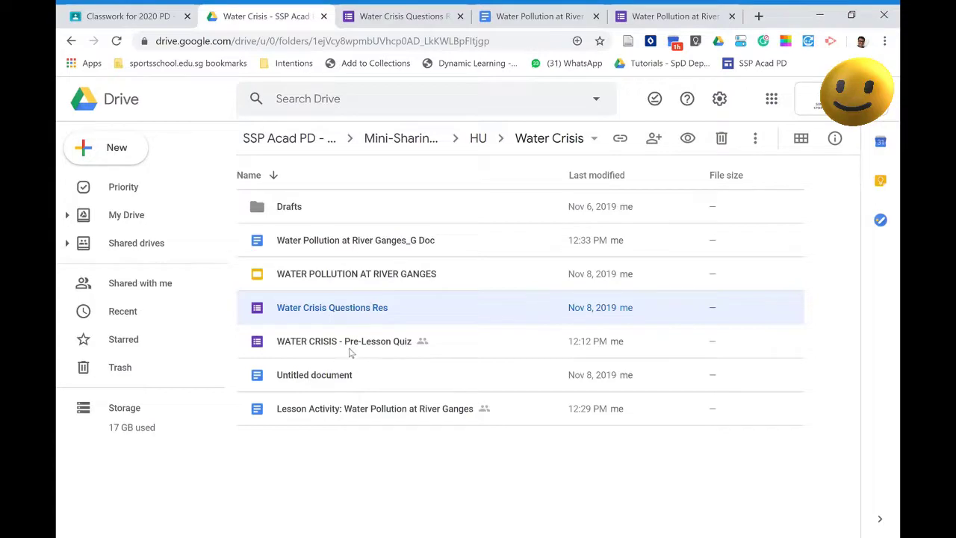
left_click(116, 41)
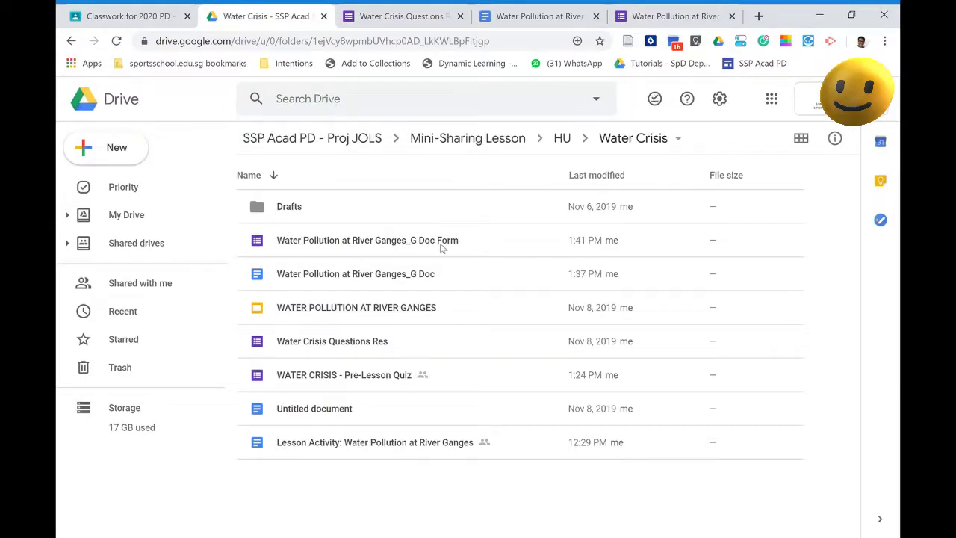
- Open the Water Pollution at River Ganges_G Doc Form and compare its questions with question 10 in the Google Doc
double_click(395, 249)
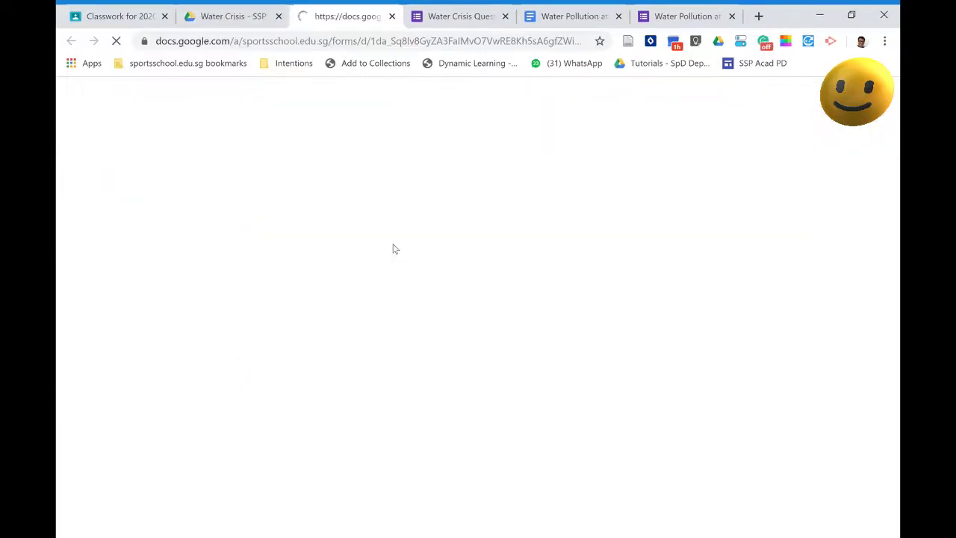
scroll(449, 335, "down", 2)
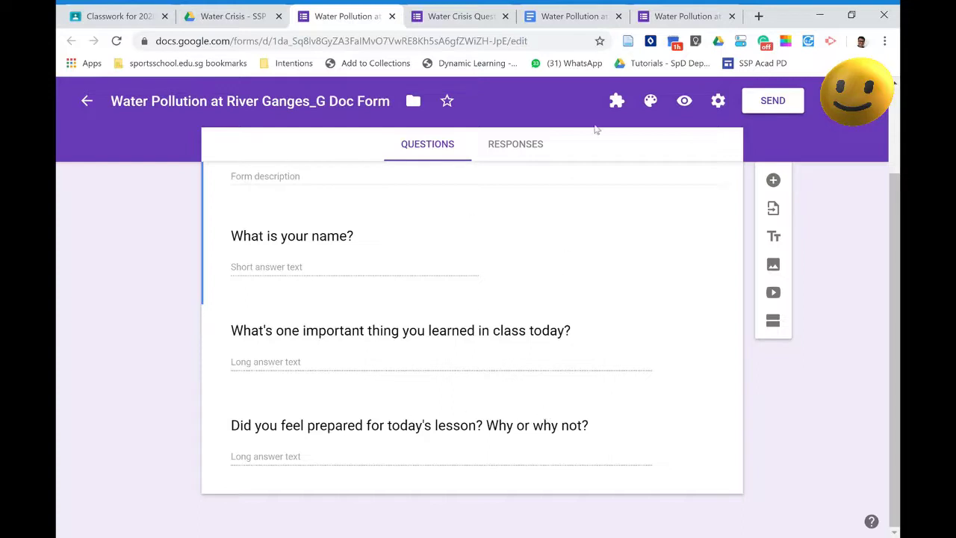
left_click(576, 16)
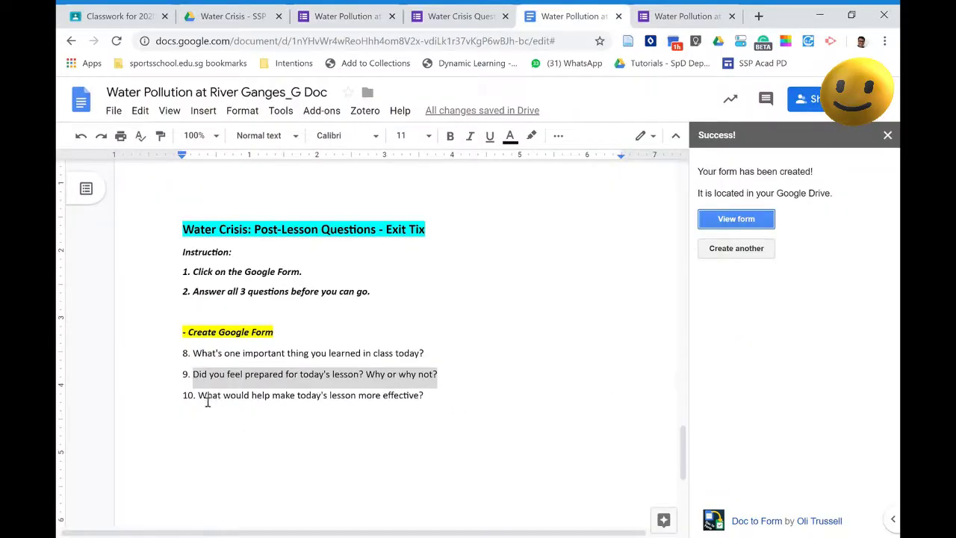
left_click_drag(199, 396, 428, 404)
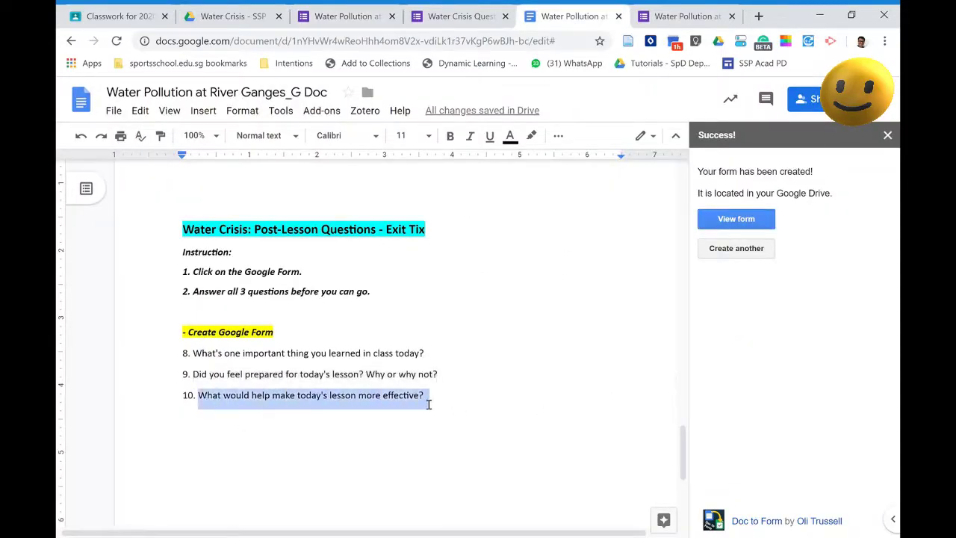
left_click(345, 17)
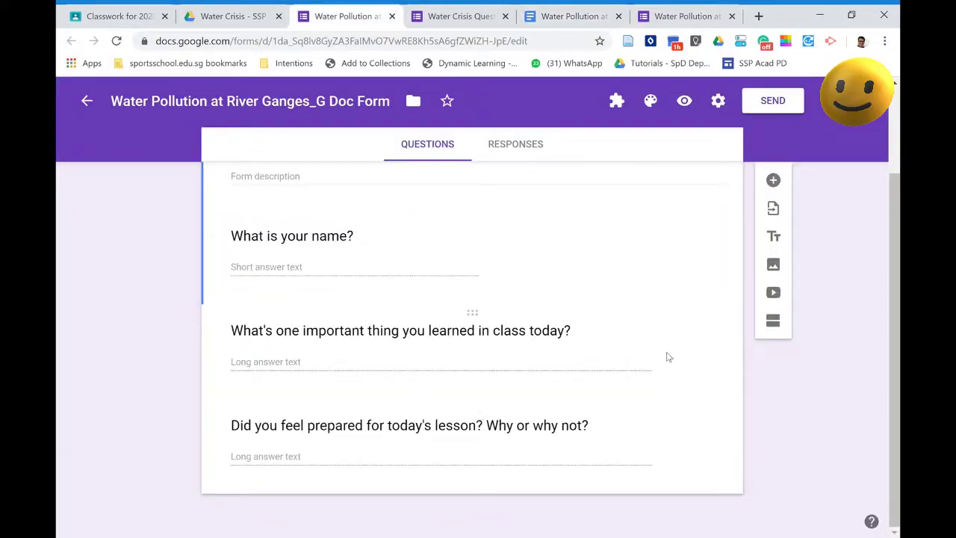
- Import the question "What would help make today's lesson more effective?" from the Water Crisis Questions Res form
left_click(774, 209)
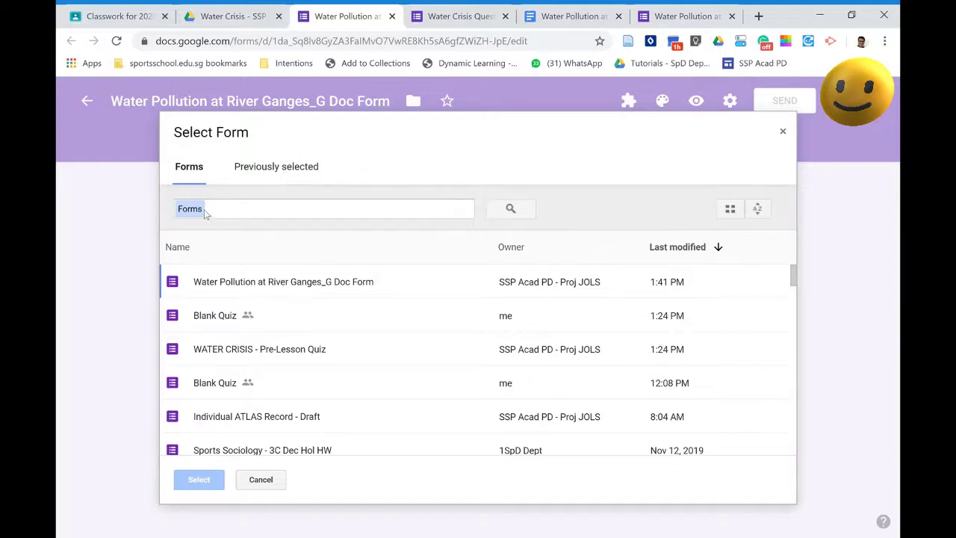
left_click(367, 216)
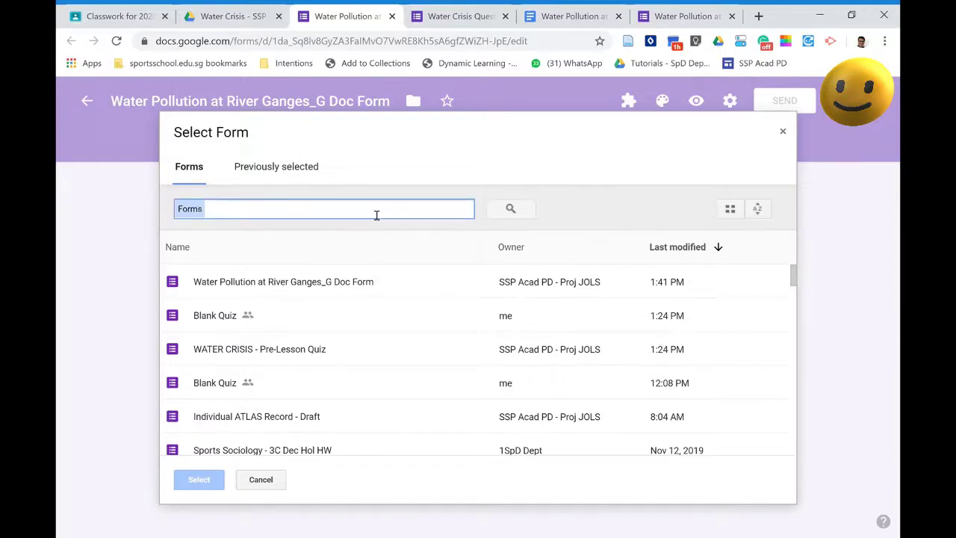
type("res")
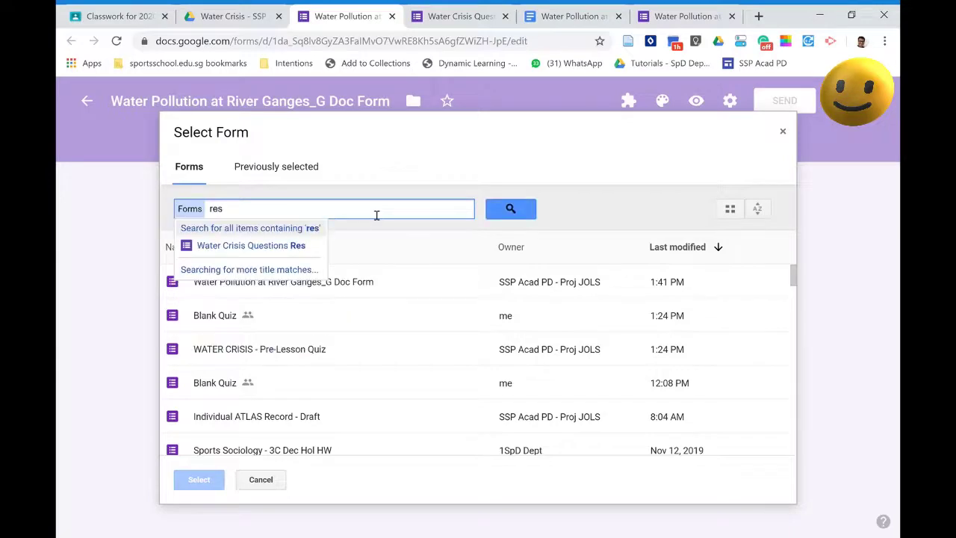
left_click(274, 249)
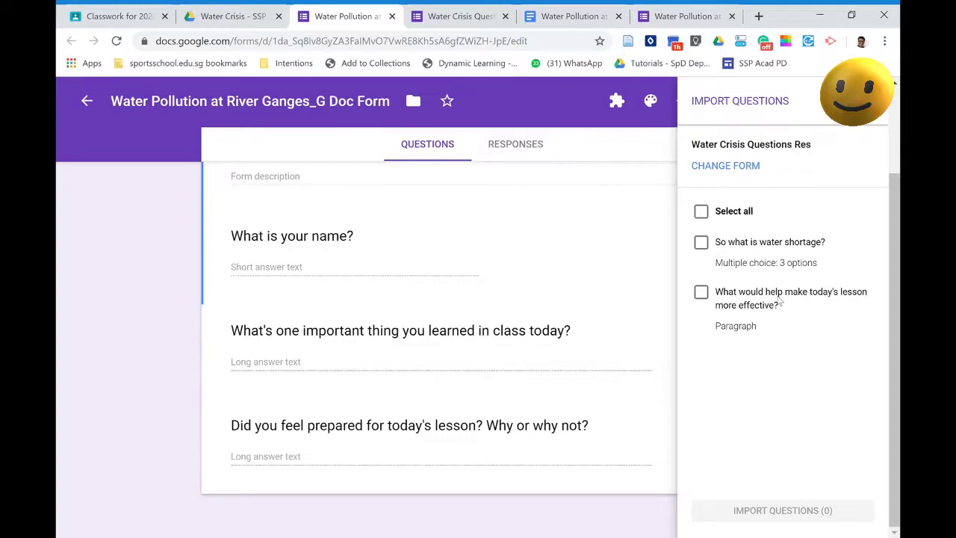
left_click(703, 295)
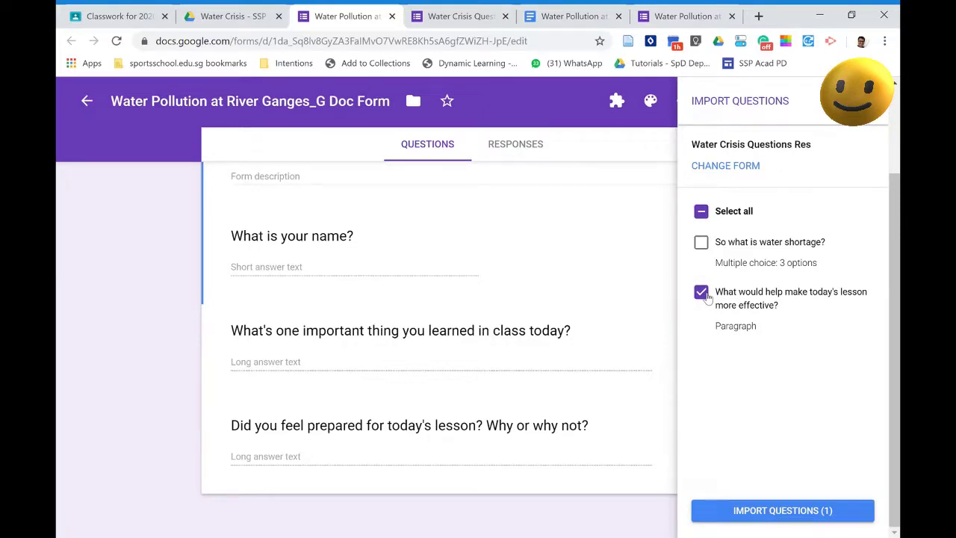
left_click(794, 510)
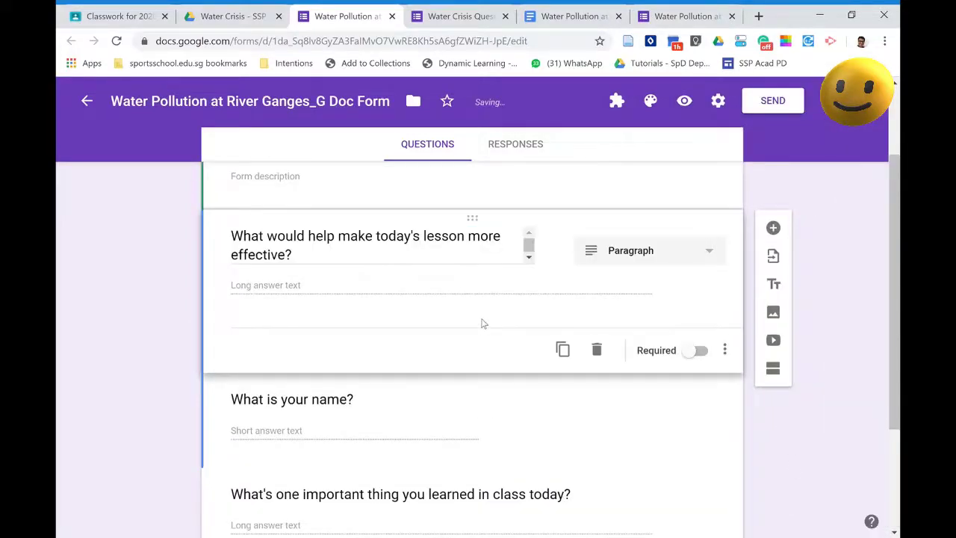
- Reorder the questions so "What would help make today's lesson more effective?" comes last, after "Did you feel prepared for today's lesson?"
scroll(484, 299, "down", 1)
scroll(482, 258, "up", 1)
scroll(481, 267, "down", 1)
scroll(479, 267, "down", 1)
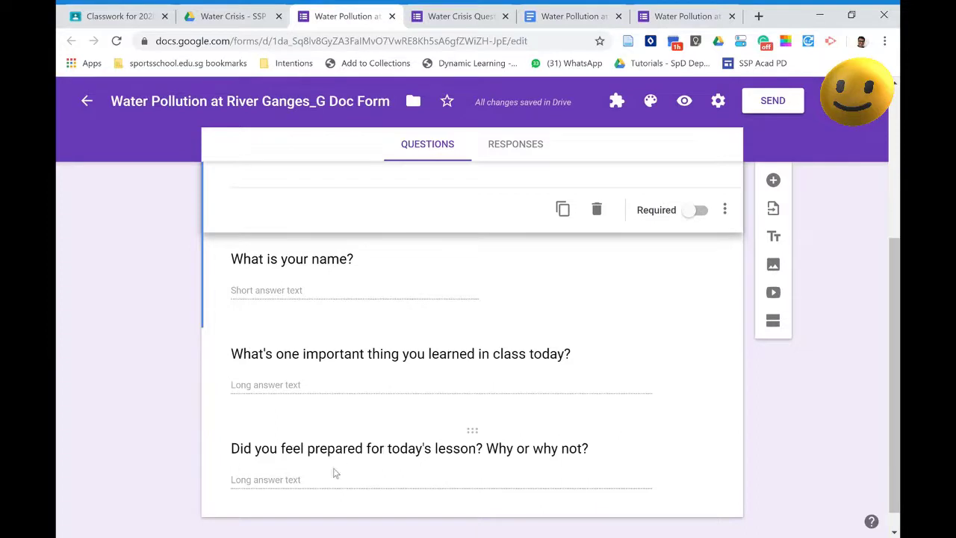
scroll(467, 396, "up", 3)
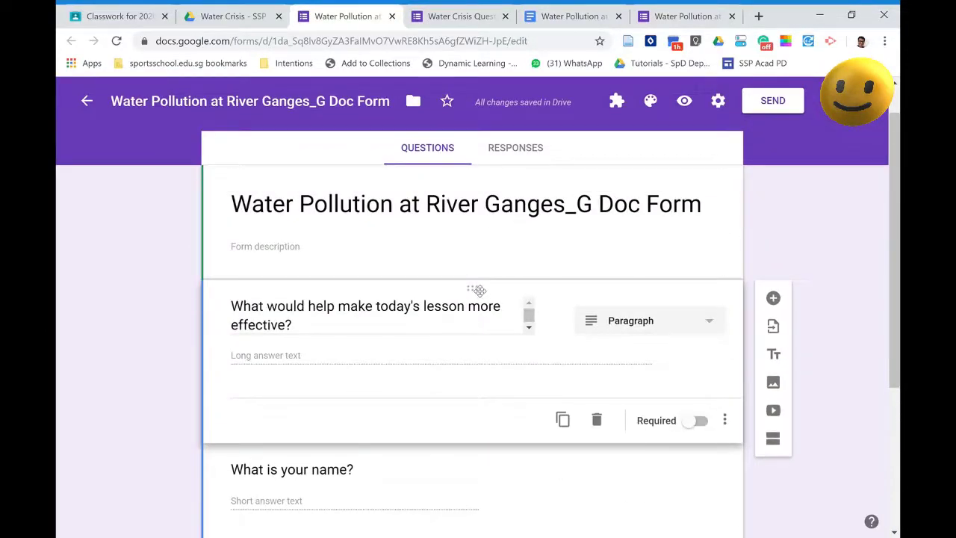
left_click_drag(478, 291, 498, 479)
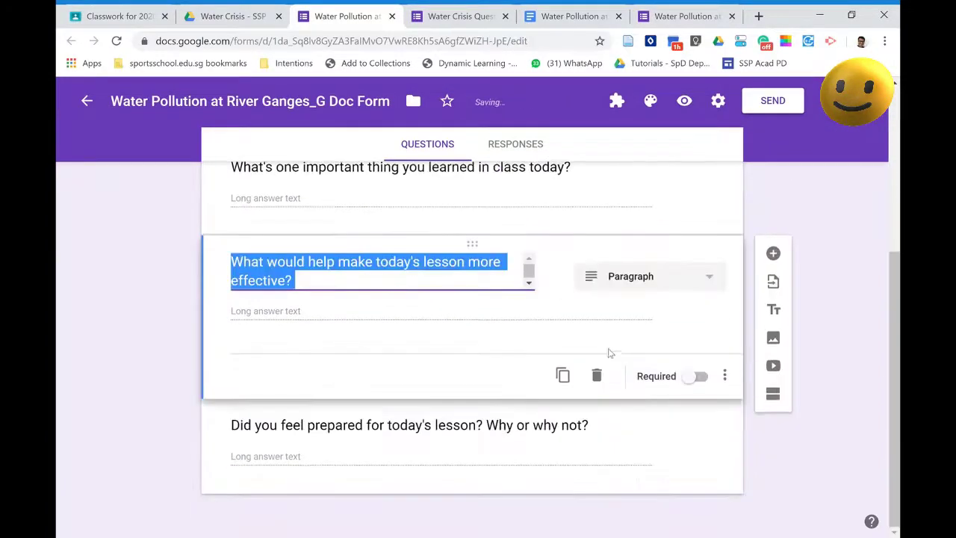
left_click_drag(481, 245, 482, 480)
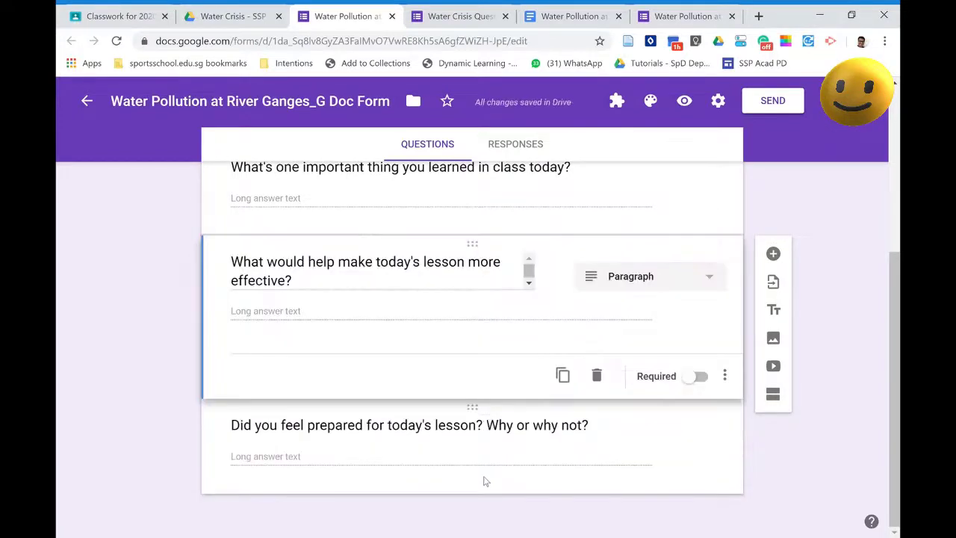
left_click_drag(473, 410, 493, 247)
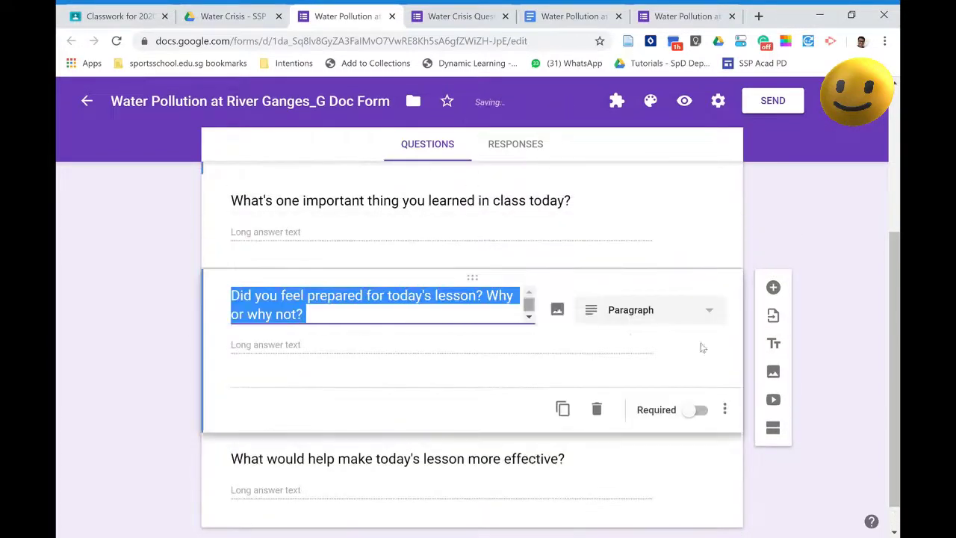
left_click(624, 438)
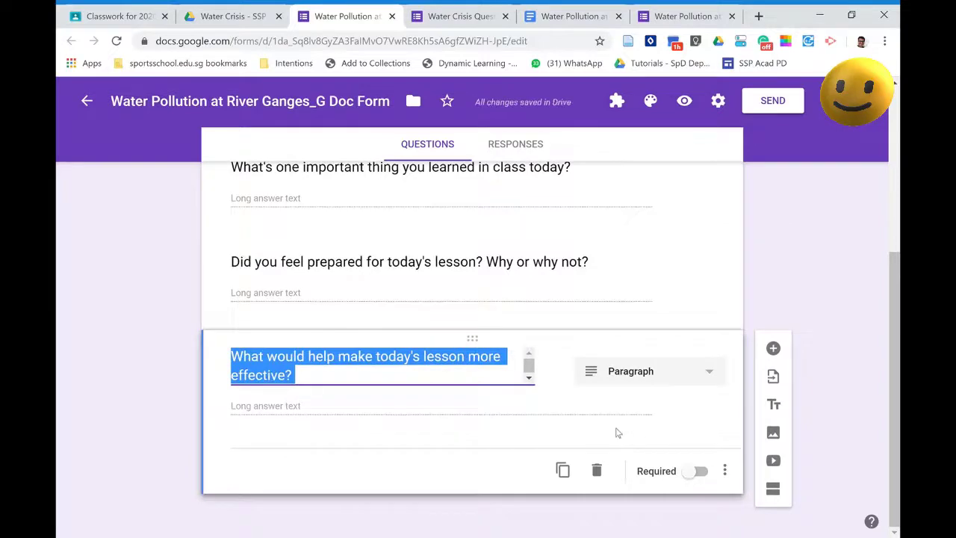
- Change the question "What is your name?" to "Name"
scroll(613, 329, "up", 5)
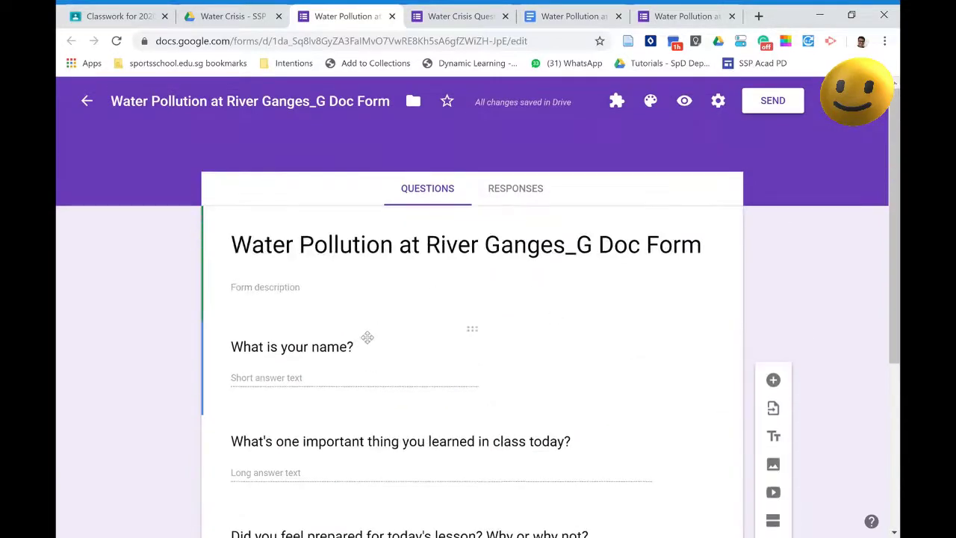
left_click(242, 351)
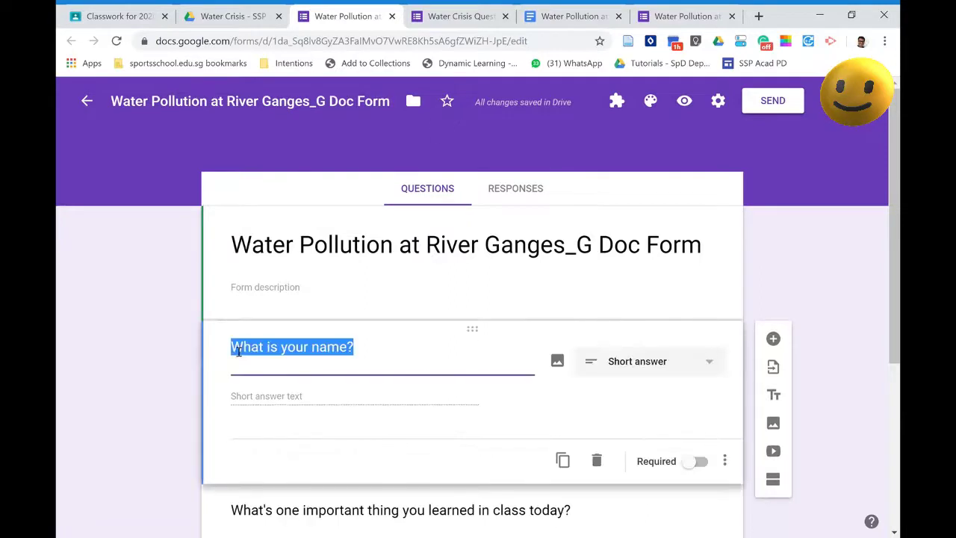
type("NAme")
key("BackSpace")
key("BackSpace")
key("BackSpace")
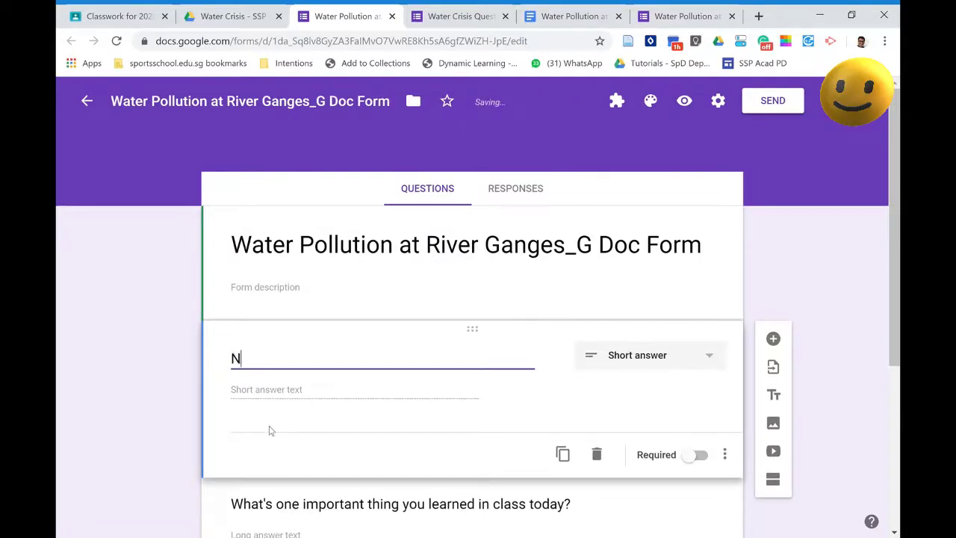
type("ame")
- Make the question "Did you feel prepared for today's lesson? Why or why not?" required
scroll(321, 411, "down", 4)
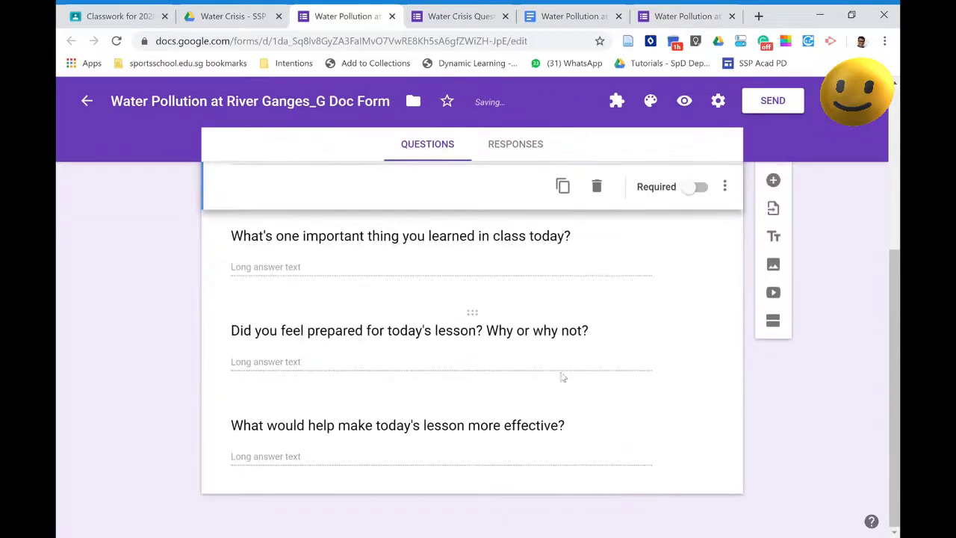
left_click(568, 366)
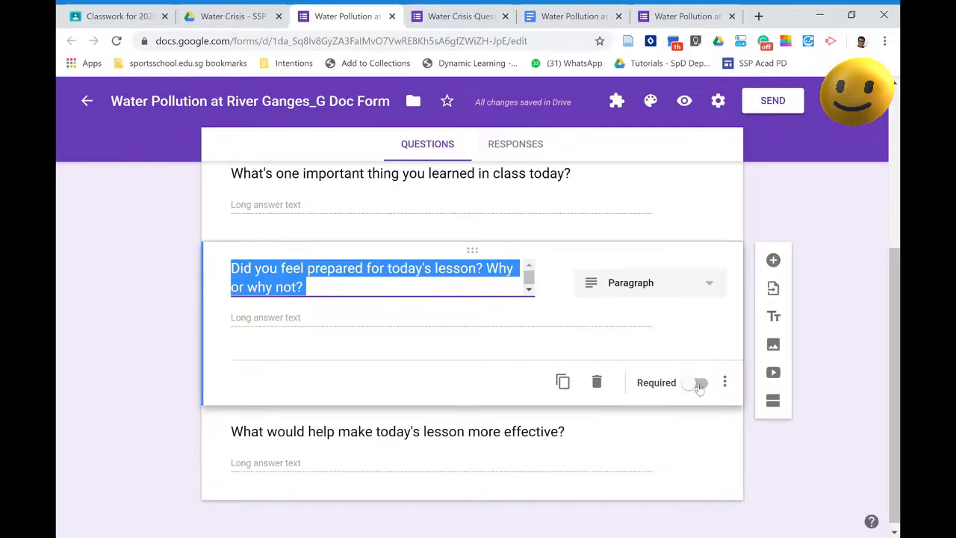
left_click(698, 384)
left_click(697, 385)
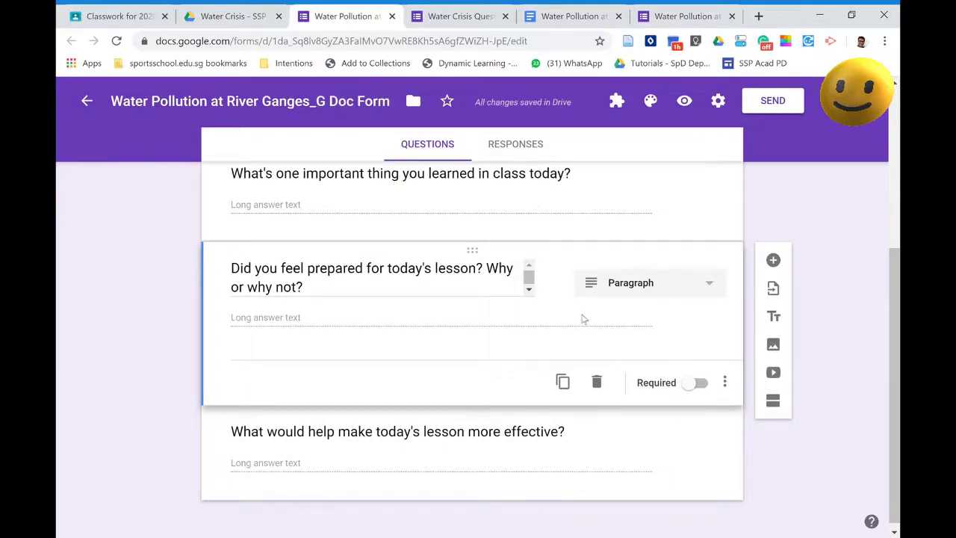
scroll(600, 279, "up", 1)
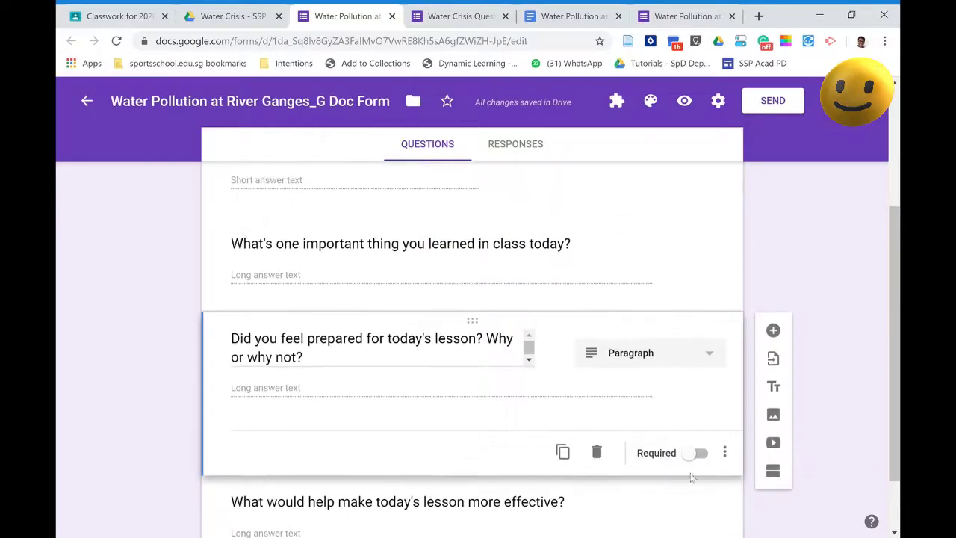
left_click(703, 454)
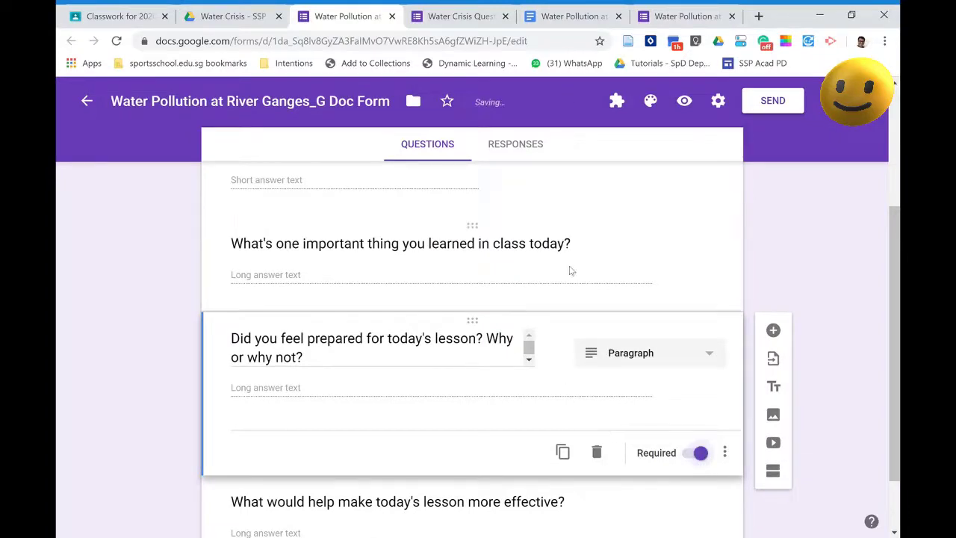
- Make "What's one important thing you learned in class today?" and "What would help make today's lesson more effective?" required
left_click(489, 230)
left_click(698, 359)
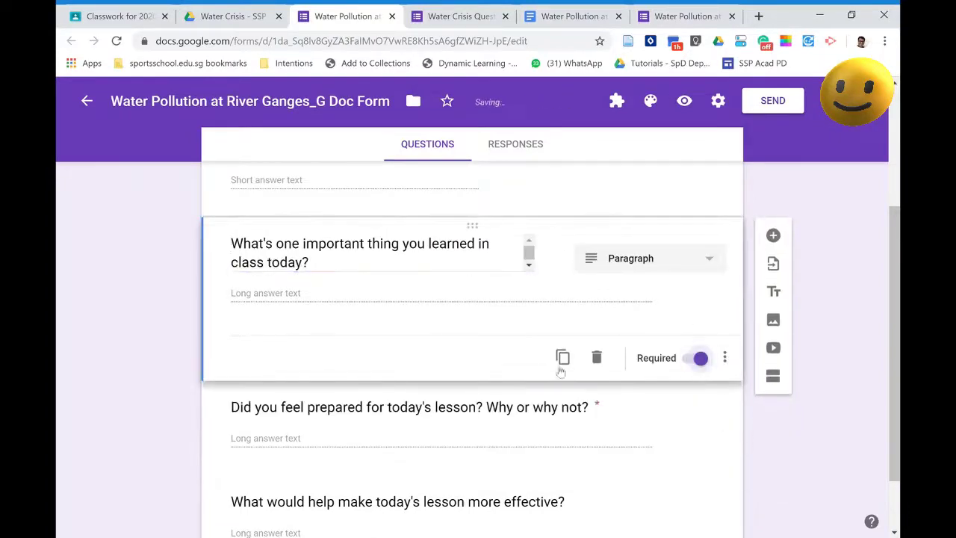
scroll(480, 381, "down", 1)
left_click(441, 381)
left_click(454, 412)
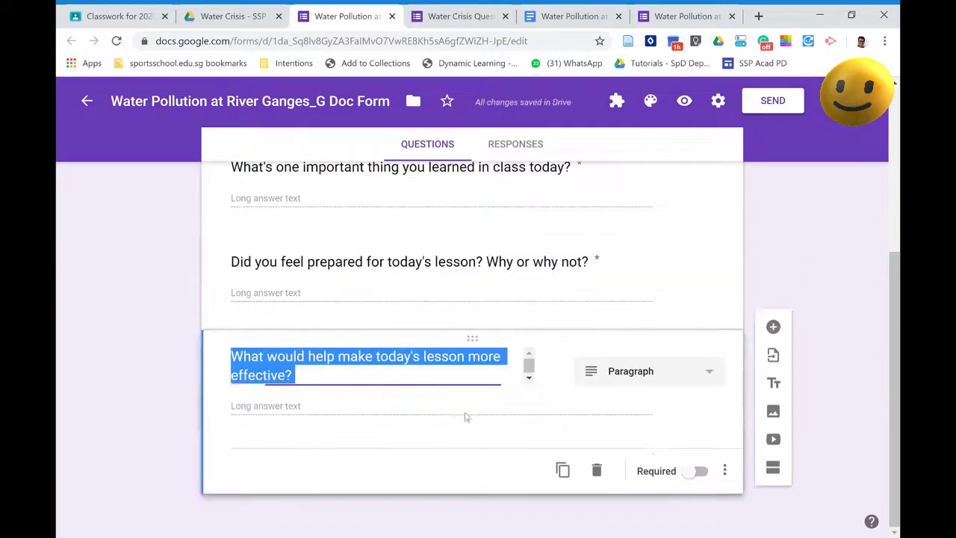
left_click(699, 472)
- Make the Name question required and check the required marks on the other questions
scroll(628, 329, "up", 3)
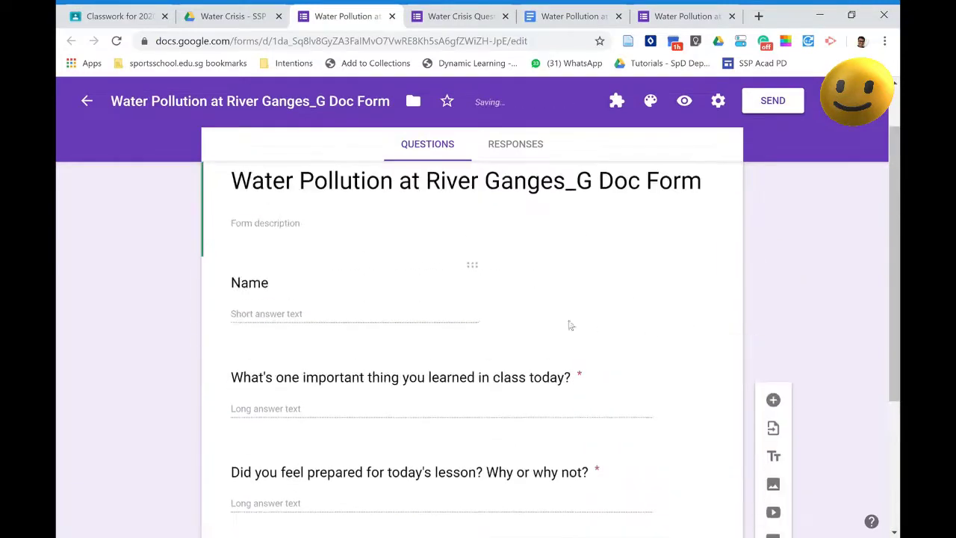
left_click(484, 291)
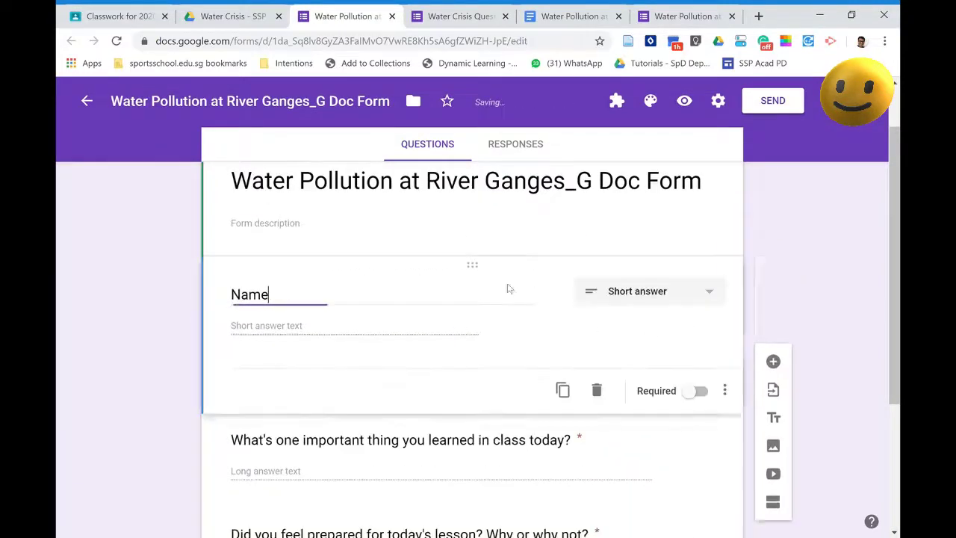
left_click(700, 393)
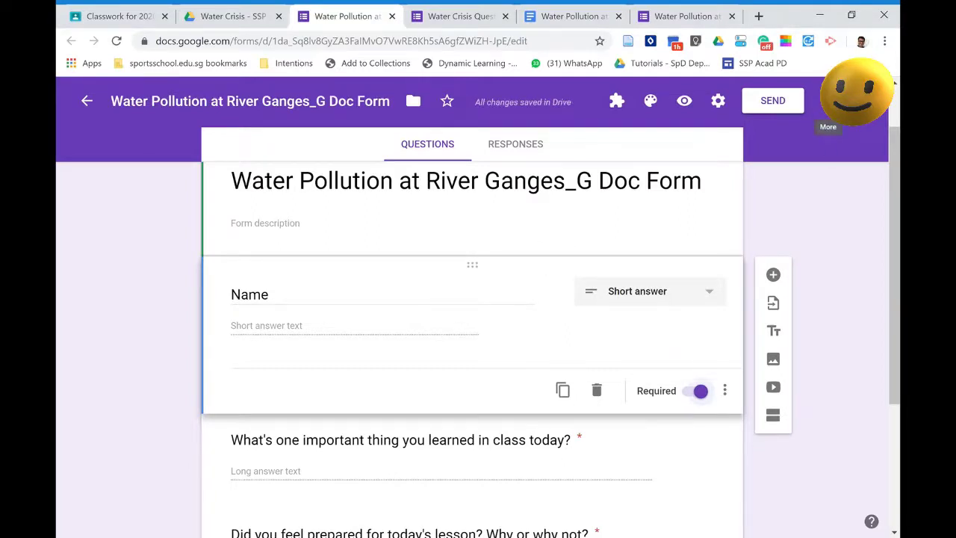
scroll(591, 261, "down", 3)
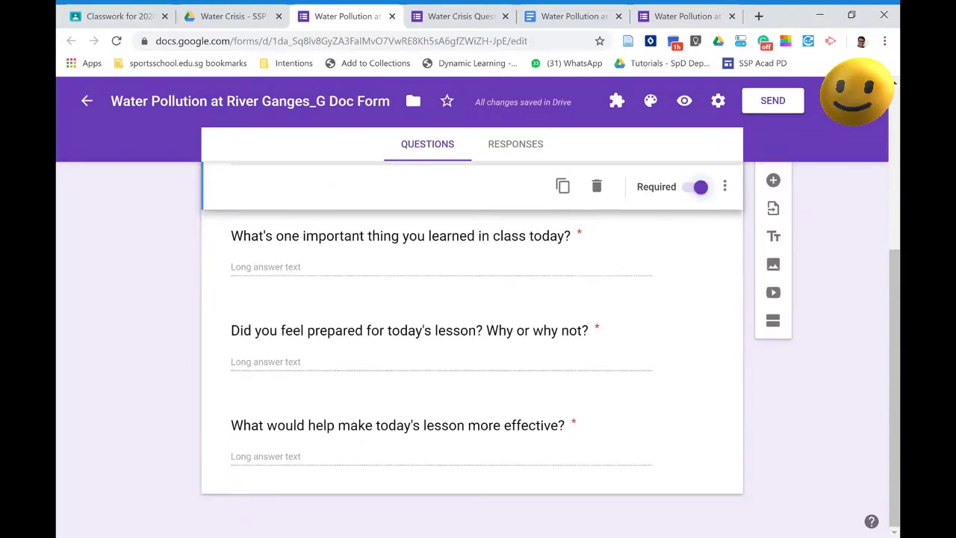
scroll(503, 288, "up", 4)
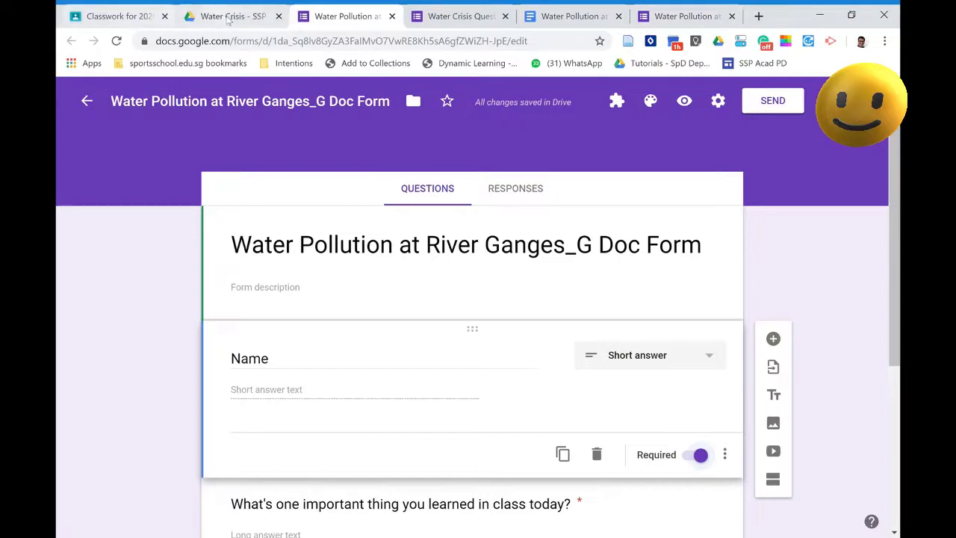
- Copy the heading "Water Crisis: Post-Lesson Questions - Exit Tix" from the Google Doc and replace the form's title with it
left_click(583, 15)
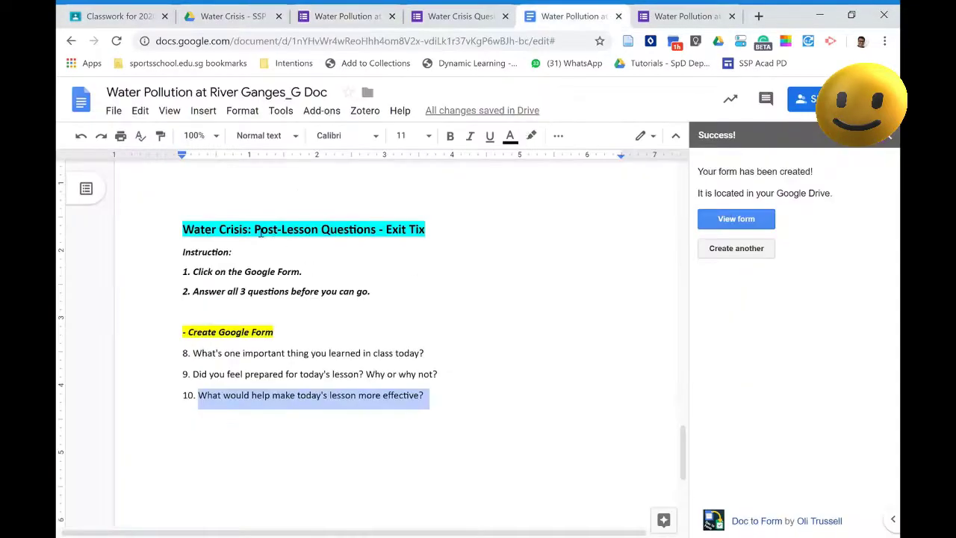
left_click_drag(182, 236, 429, 238)
key("ctrl+c")
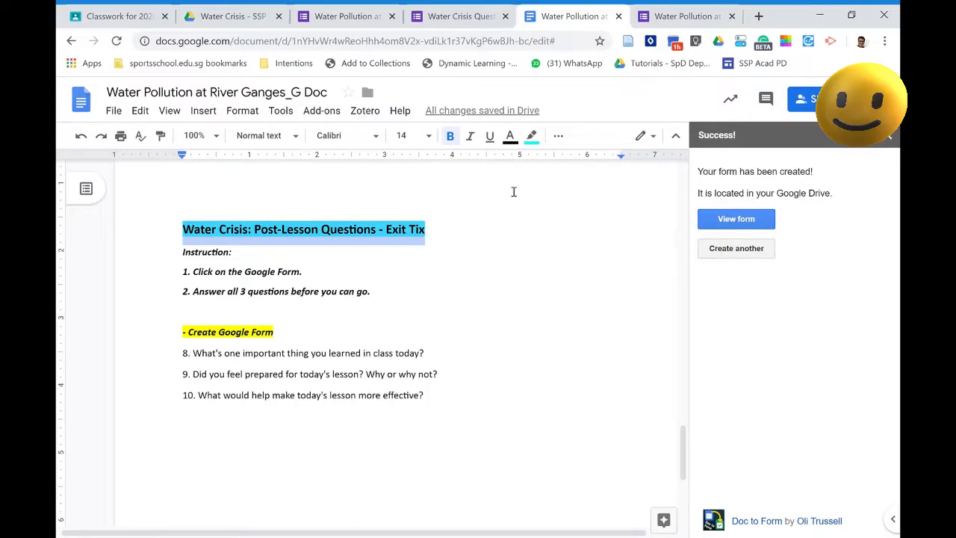
left_click(678, 18)
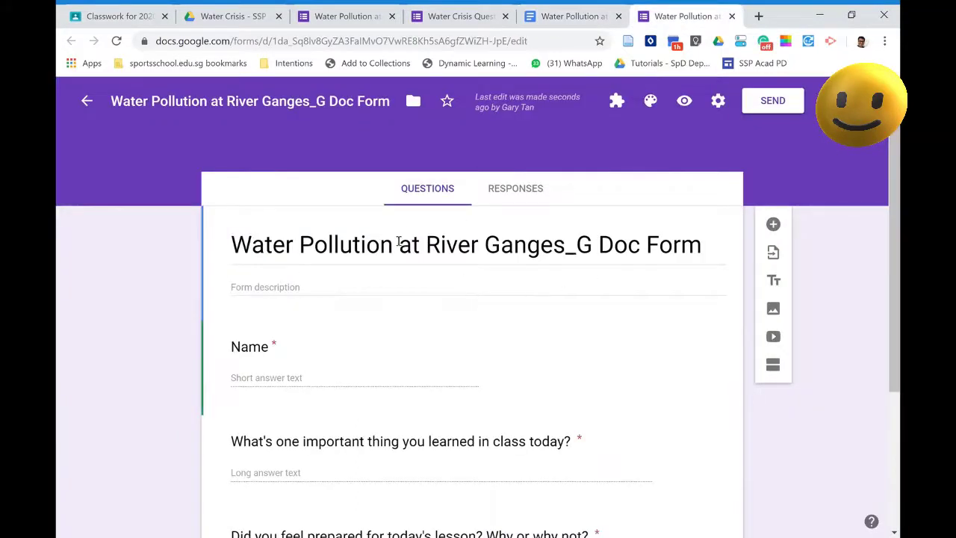
triple_click(290, 247)
key("ctrl+v")
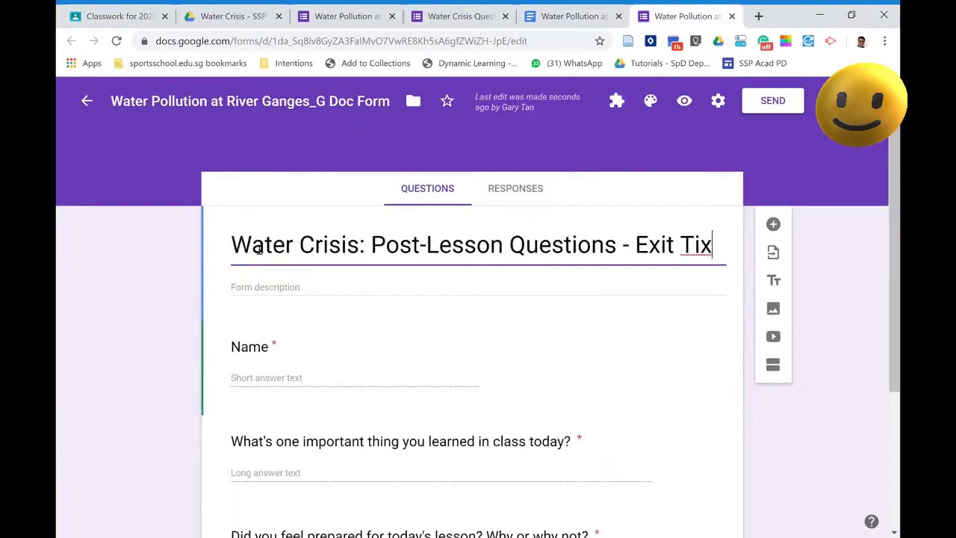
- Rename the form file with the same copied heading, "Water Crisis: Post-Lesson Questions - Exit Tix"
left_click(276, 109)
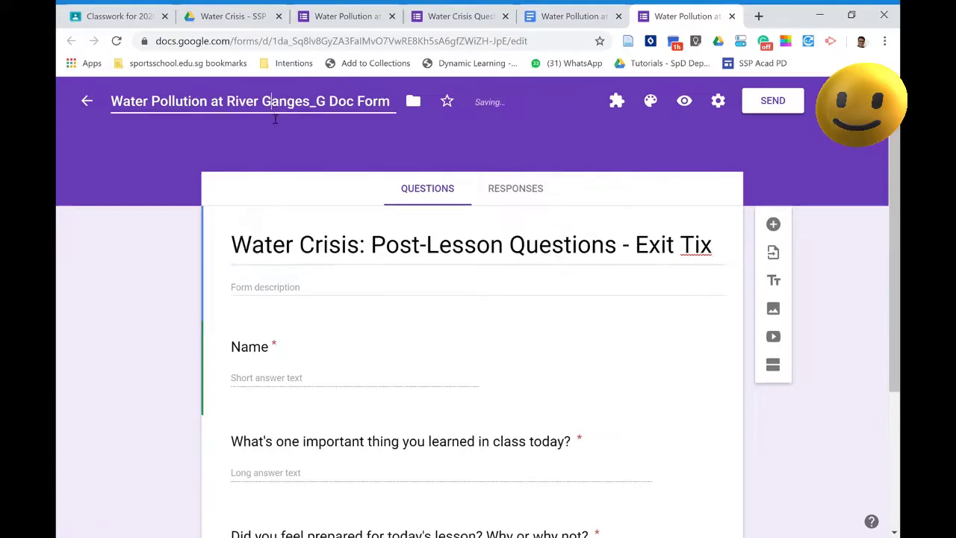
left_click_drag(361, 101, 394, 101)
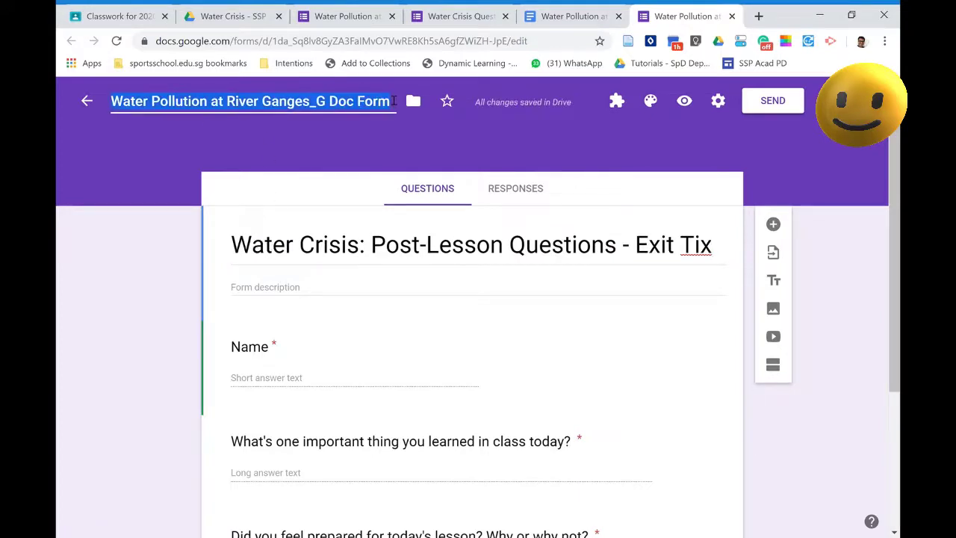
key("ctrl+v")
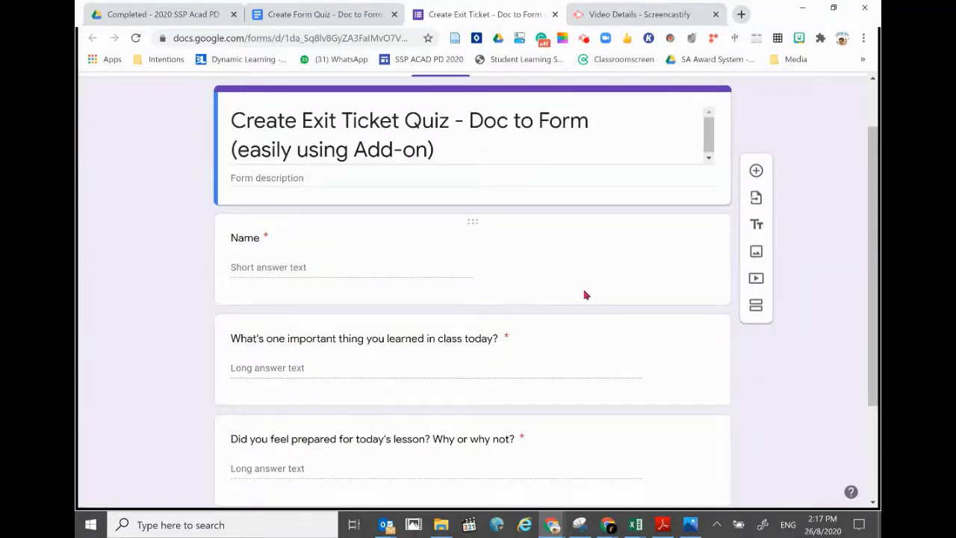
scroll(579, 296, "down", 1)
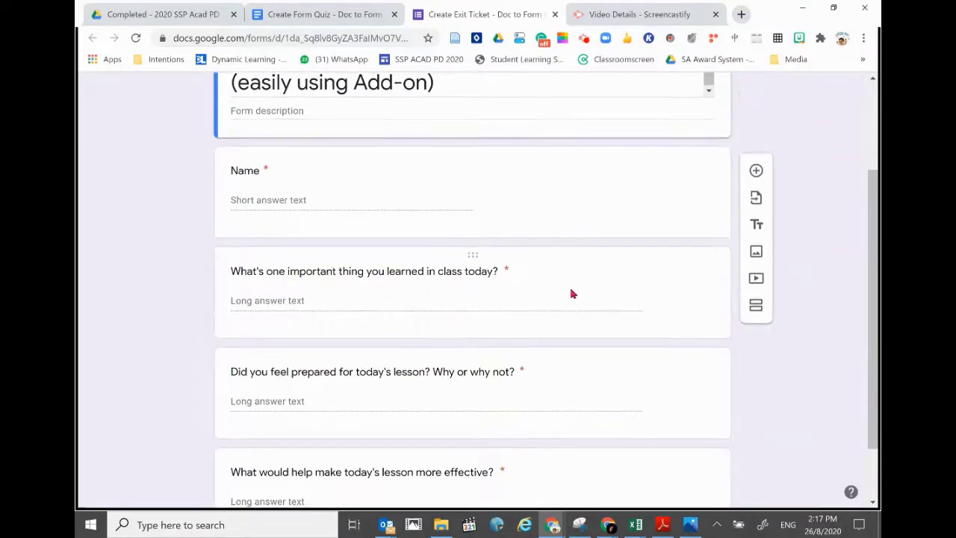
scroll(573, 297, "up", 2)
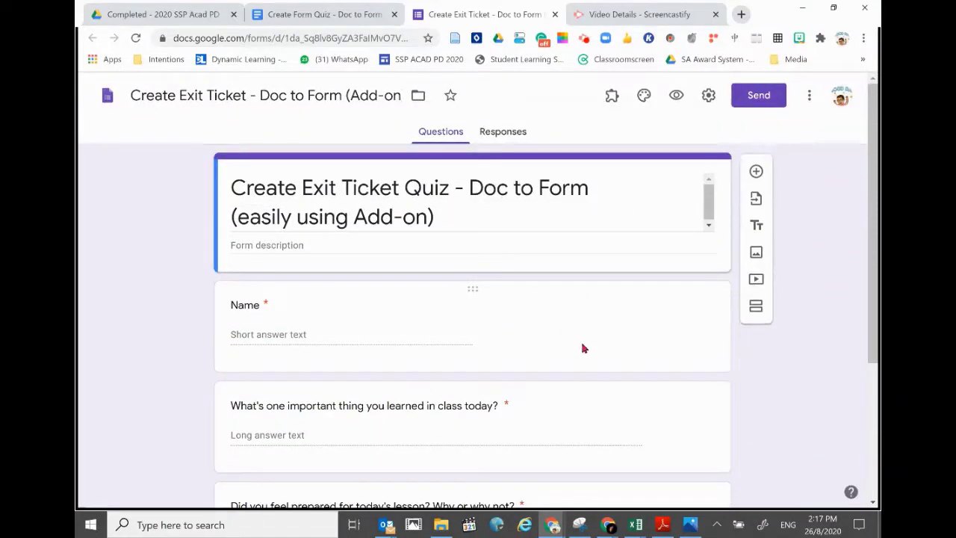